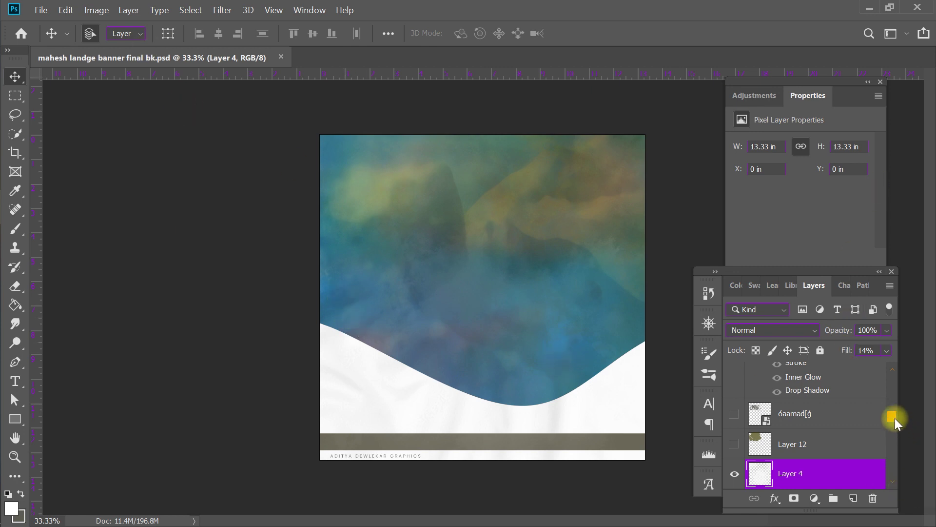
Scroll the Layers panel list to bring other layers into view.
mouse_move(893, 417)
left_mouse_down()
mouse_move(893, 435)
mouse_move(886, 377)
left_mouse_up()
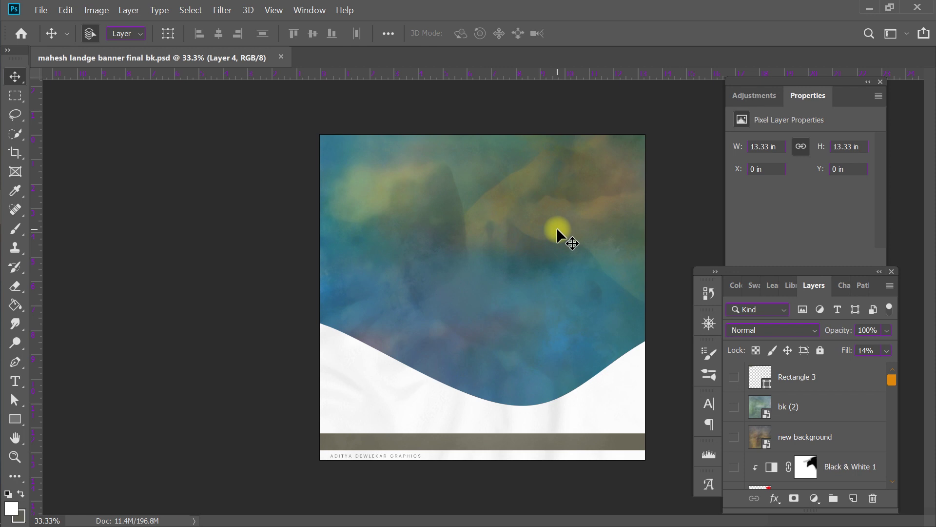
Open mahesh dada landge.png, browsing the files in Large icons view.
left_click(40, 10)
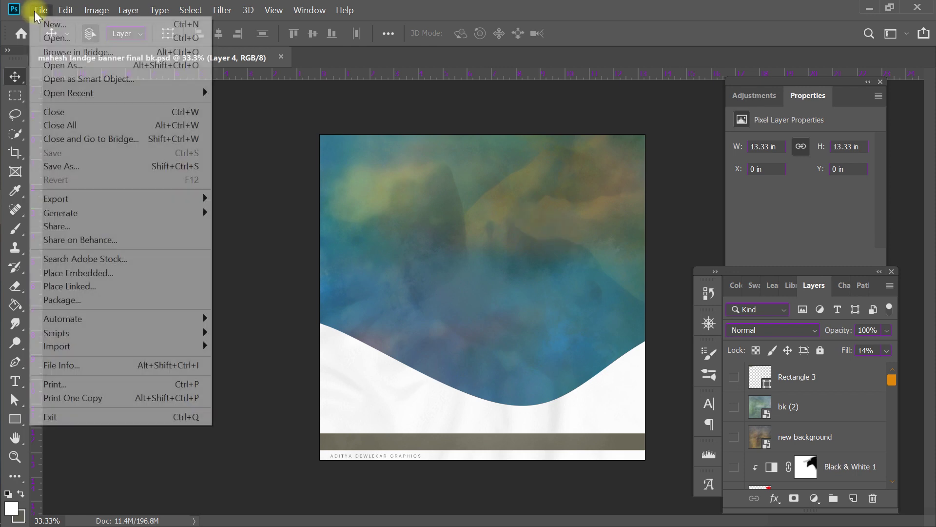
left_click(56, 38)
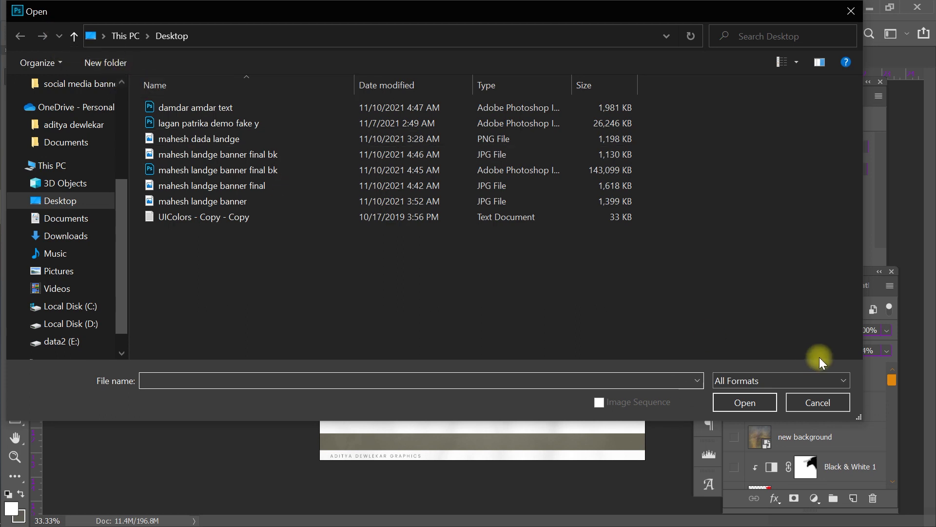
left_click(797, 62)
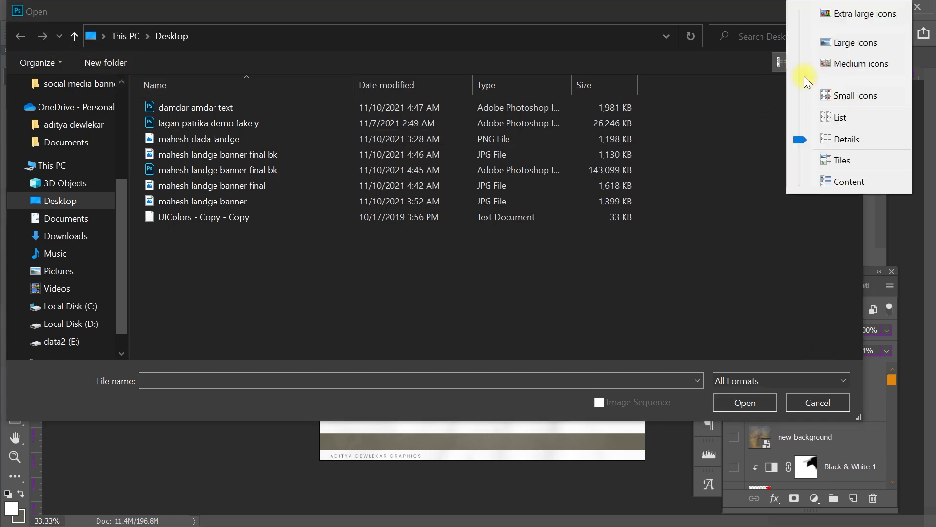
left_click(826, 38)
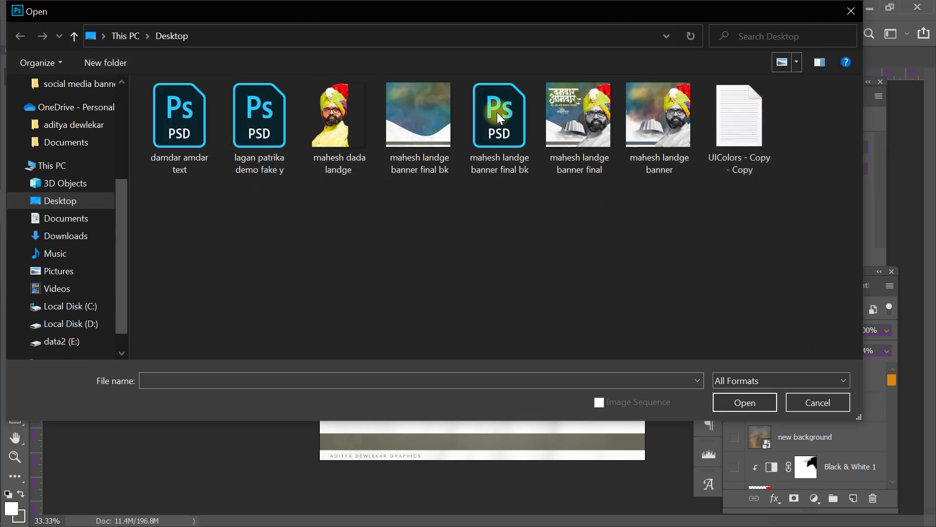
left_click(371, 149)
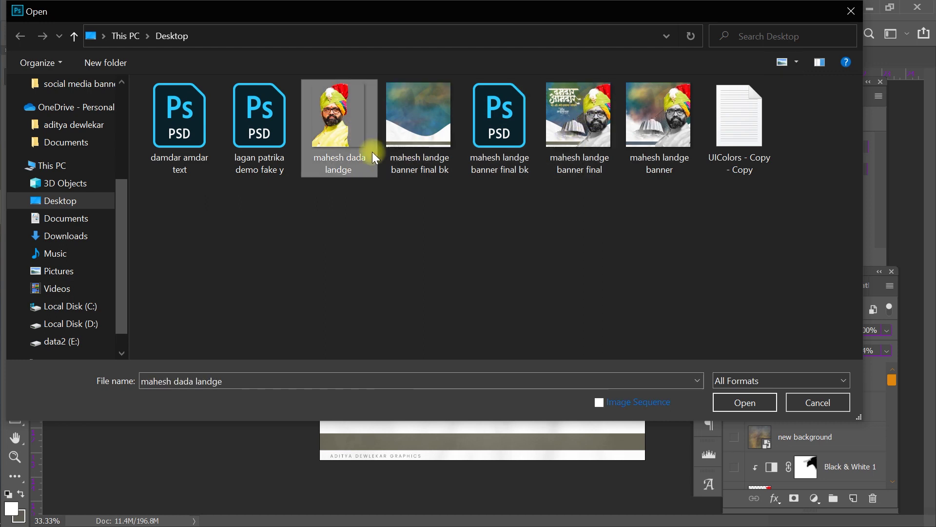
left_click(760, 401)
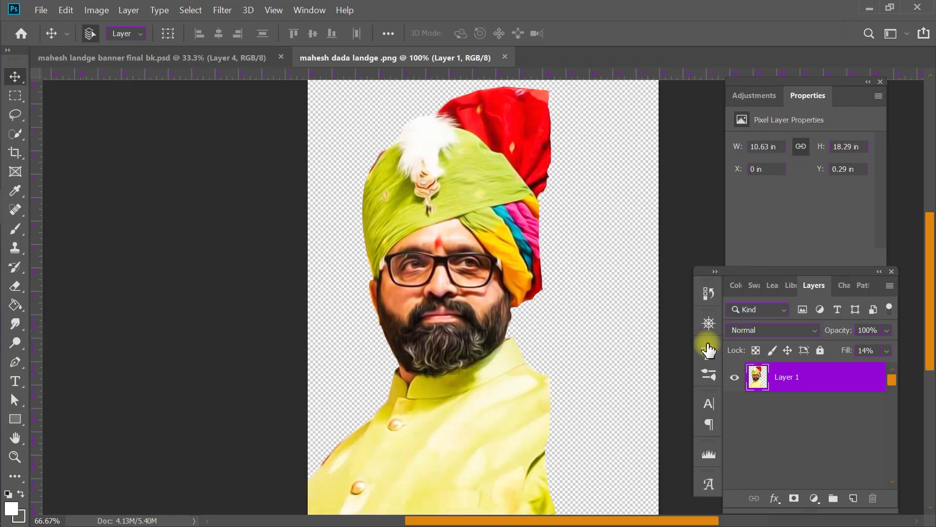
Drag the portrait onto the banner's right side and convert it to a smart object.
mouse_move(476, 234)
left_mouse_down()
mouse_move(159, 56)
mouse_move(566, 298)
left_mouse_up()
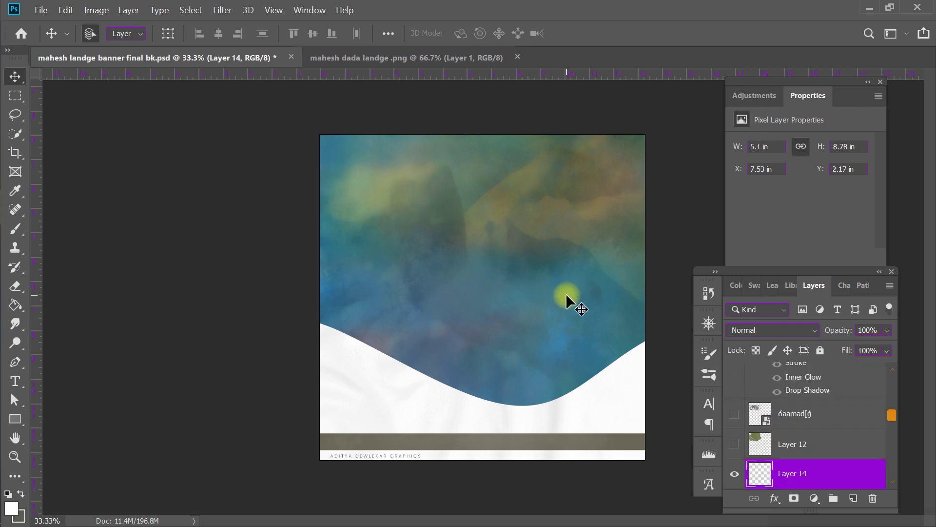
right_click(829, 473)
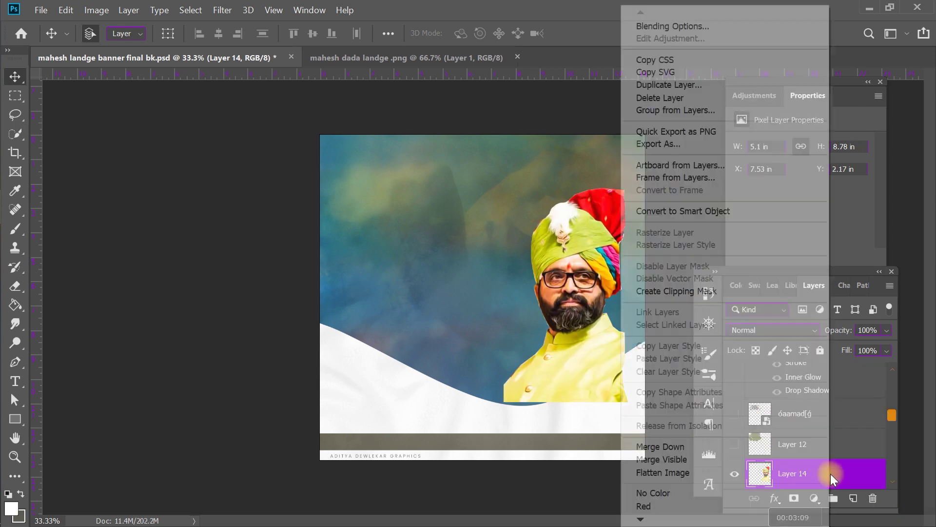
left_click(685, 211)
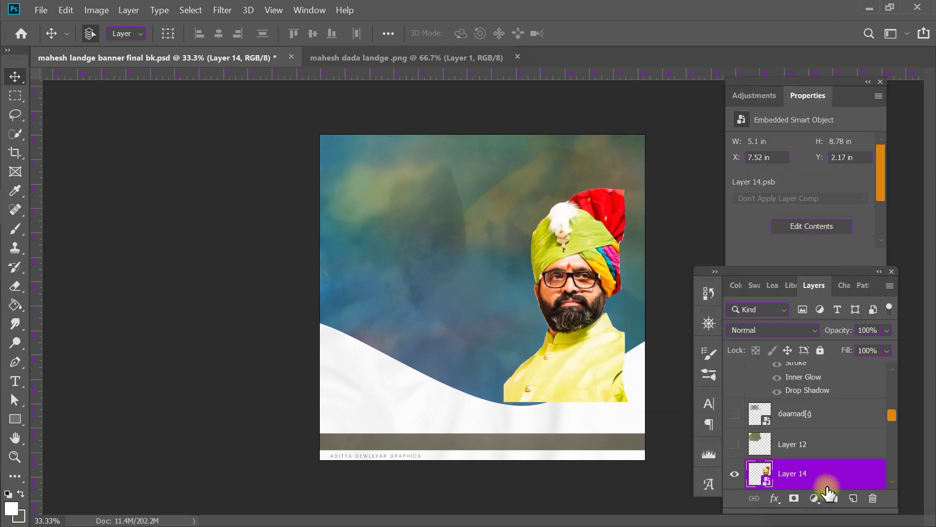
Free-transform the portrait larger so it reaches the banner's bottom edge, nudge it left, and commit.
key("ctrl+t")
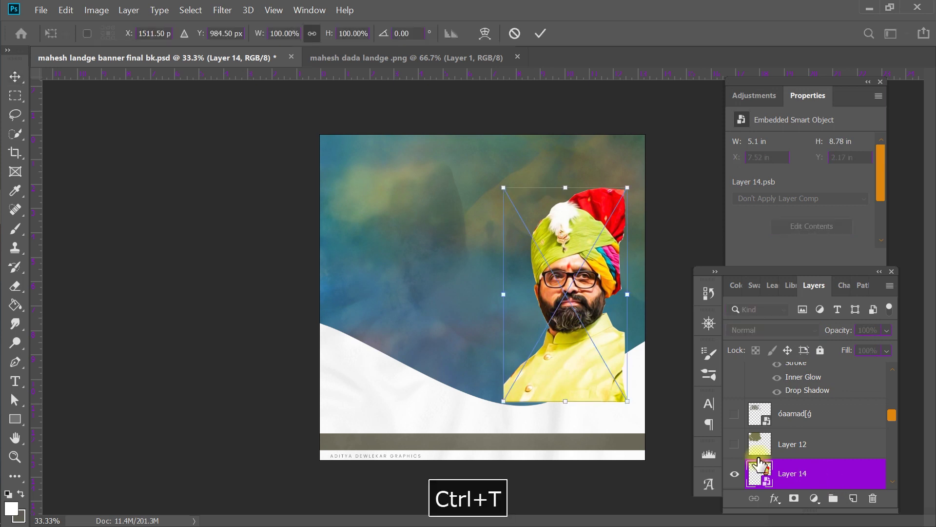
left_click_drag(565, 188, 565, 150)
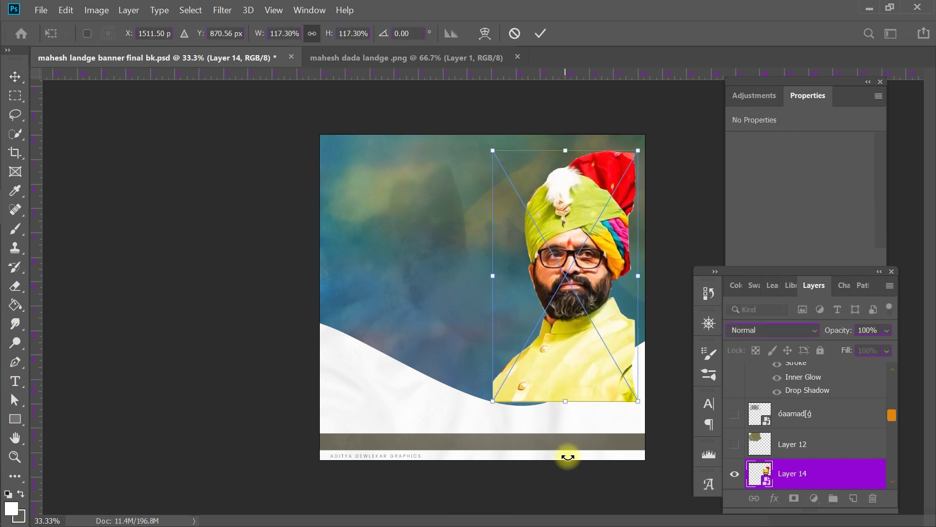
left_click_drag(562, 399, 591, 471)
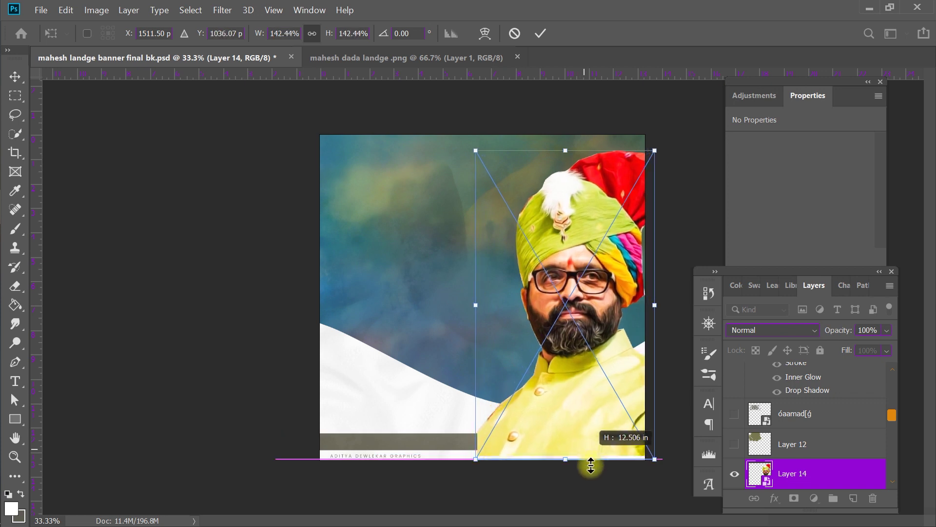
left_click_drag(560, 423, 565, 427)
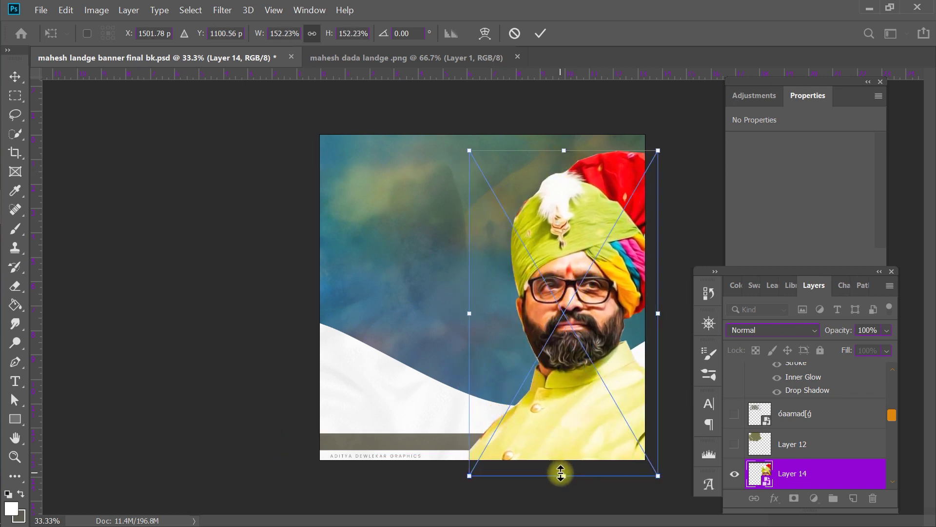
left_click_drag(564, 475, 562, 481)
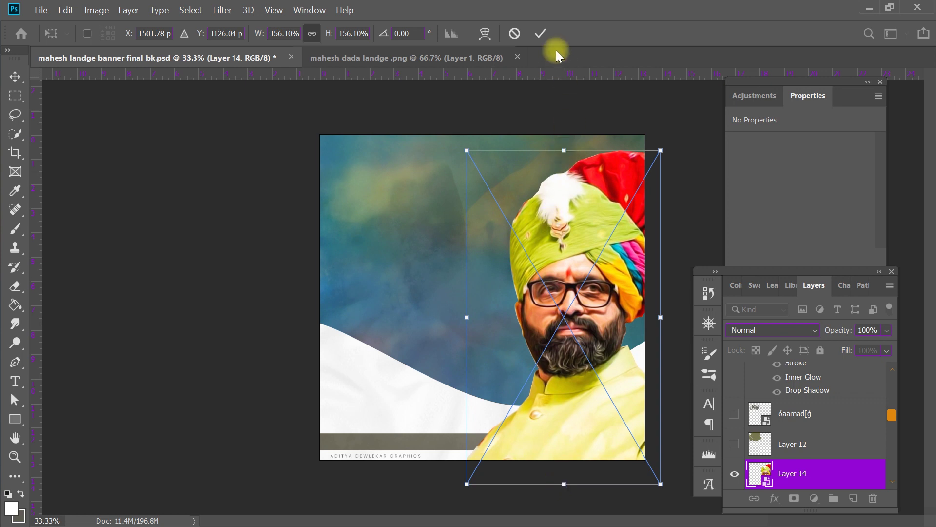
left_click(540, 33)
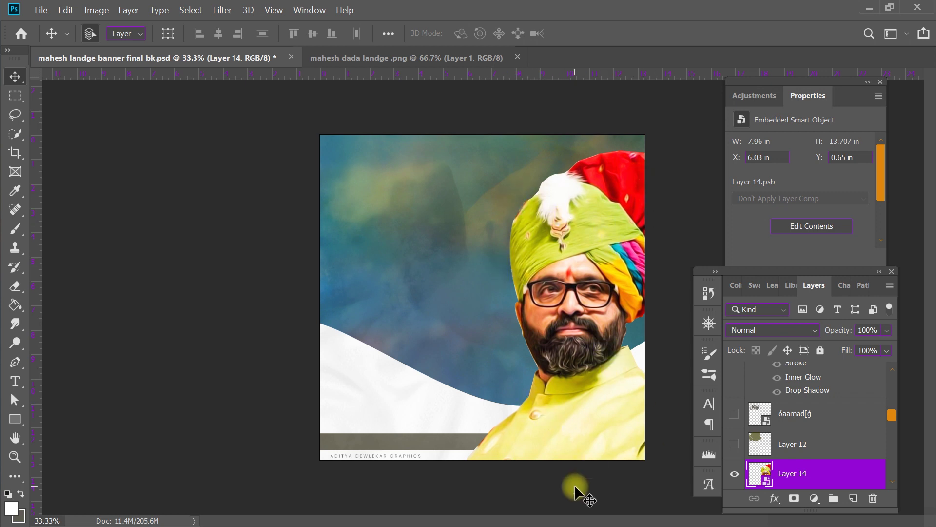
Add a Black & White adjustment layer clipped only to the portrait layer.
left_click(814, 499)
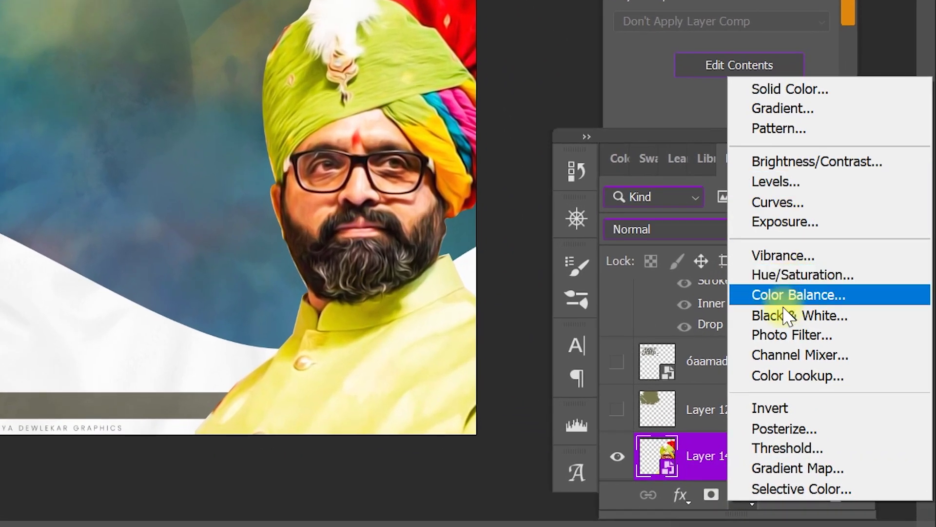
left_click(755, 316)
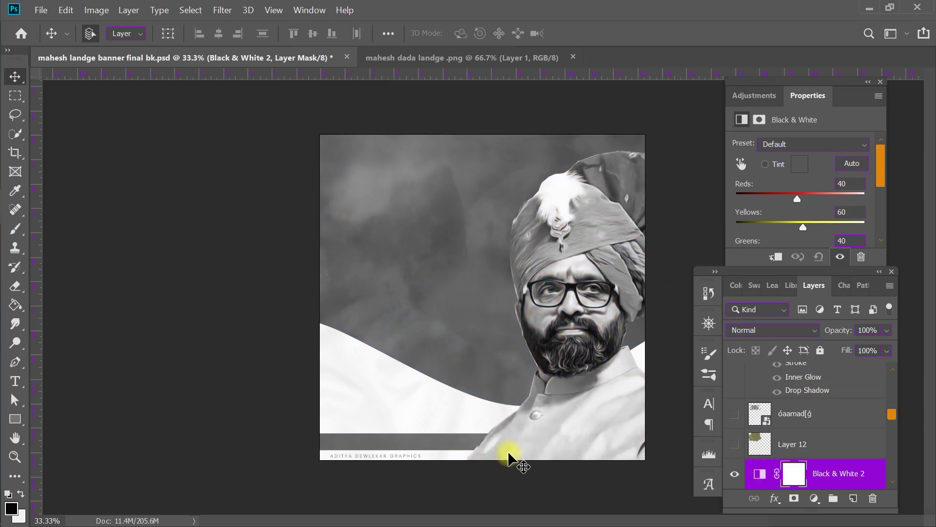
left_click(776, 257)
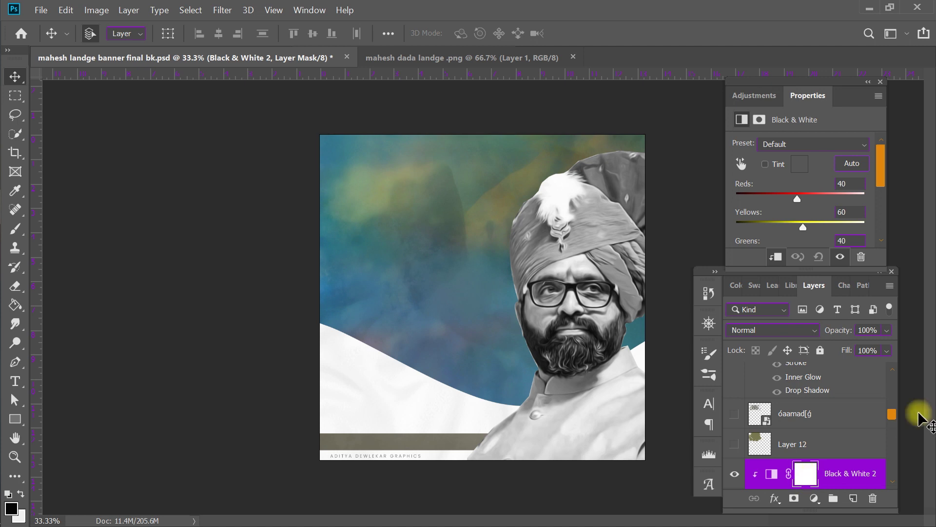
scroll(892, 411, "down", 1)
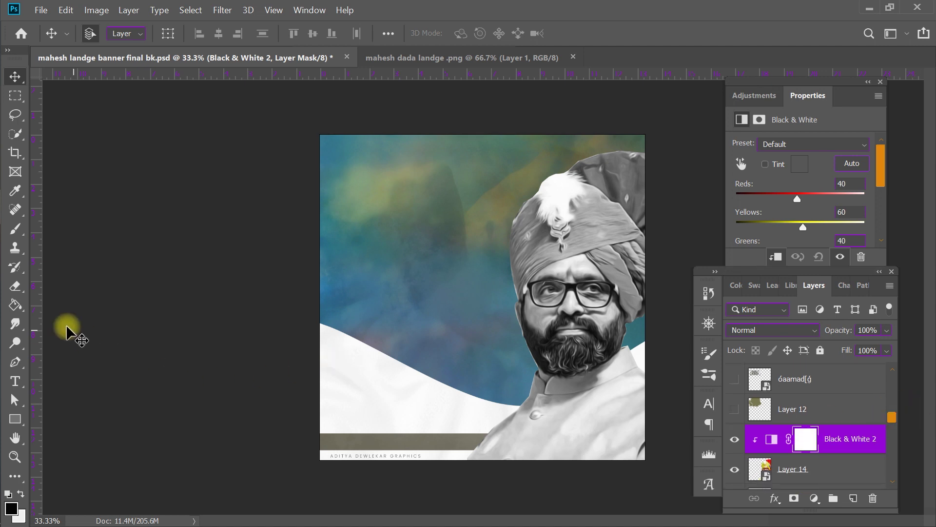
Pick the Eraser with a soft round brush from General Brushes.
left_click(15, 286)
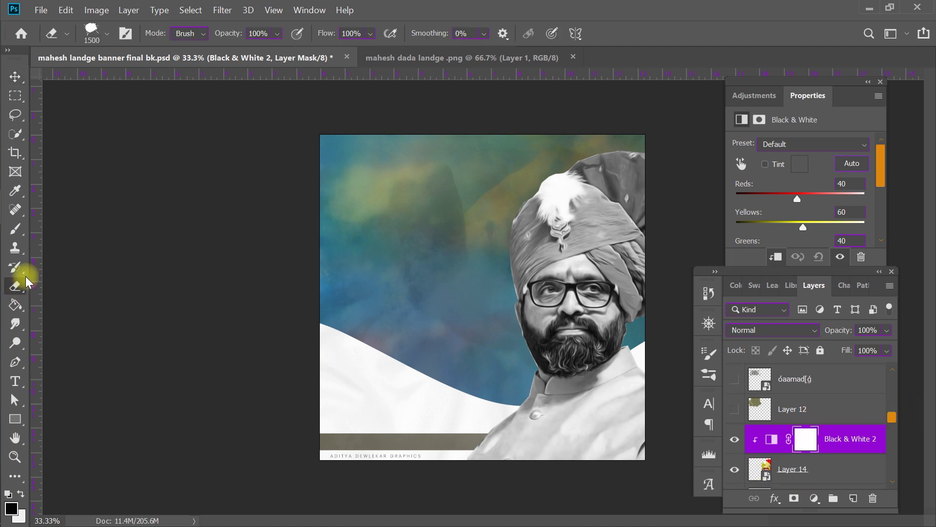
left_click(92, 33)
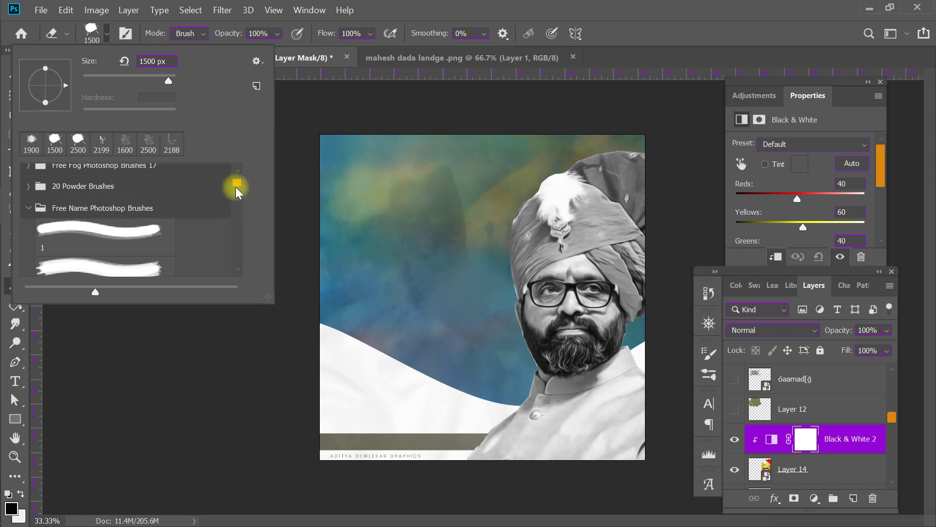
left_click_drag(236, 188, 238, 162)
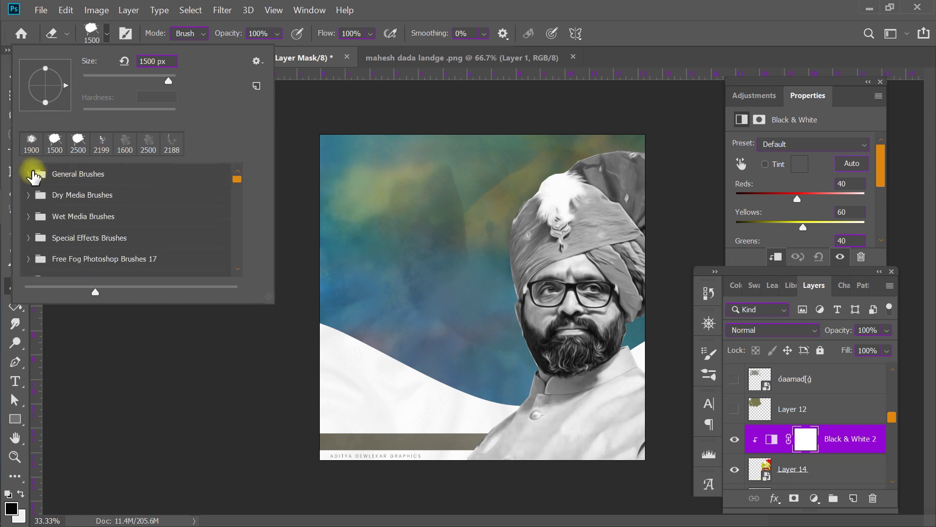
left_click(28, 173)
left_click(134, 202)
left_click(117, 74)
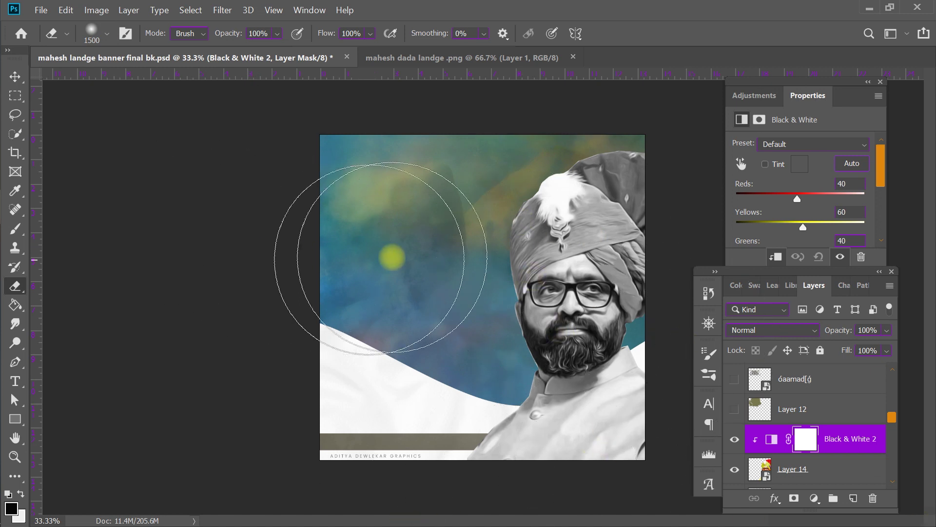
Undo a test stroke on the turban, shrink the brush, and set white as foreground.
left_click(600, 214)
key("ctrl+z")
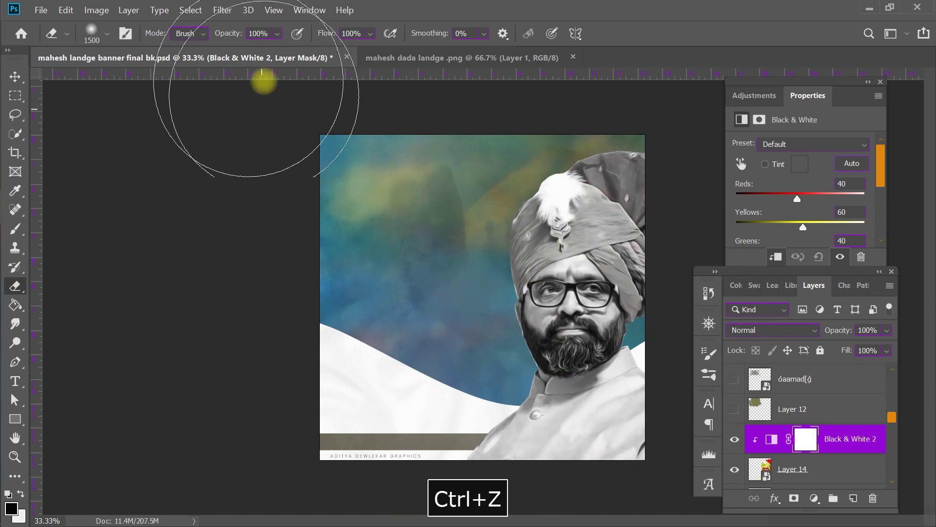
key("bracketleft")
key("bracketleft")
key("bracketleft")
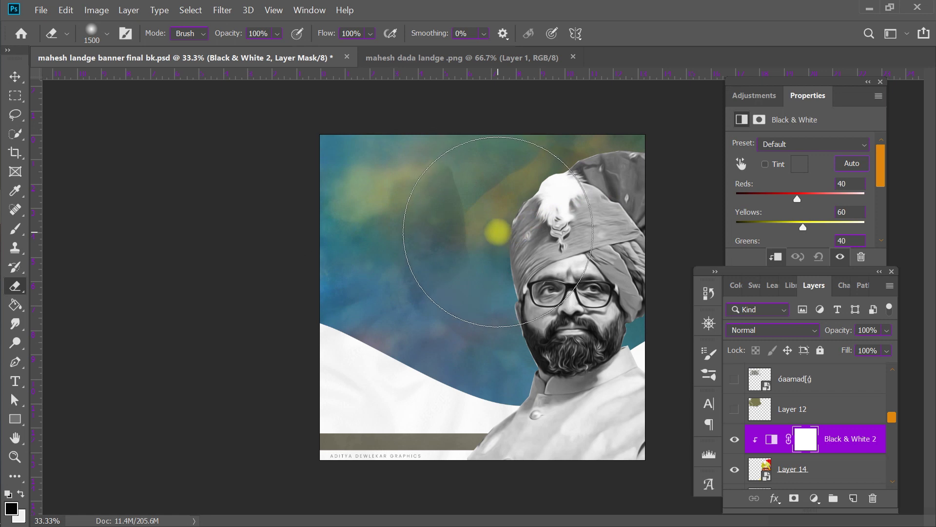
key("bracketleft")
key("bracketleft")
key("bracketleft")
key("bracketleft")
key("bracketleft")
key("bracketleft")
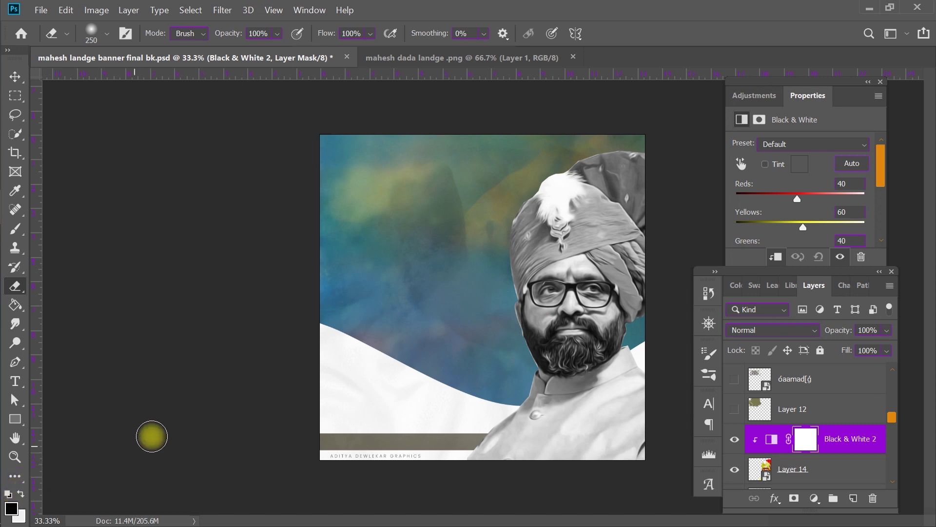
key("x")
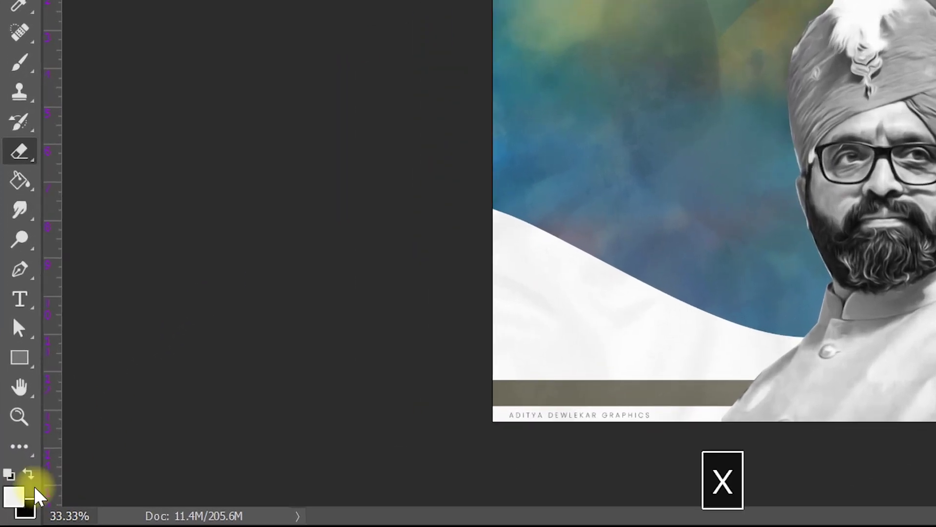
key("x")
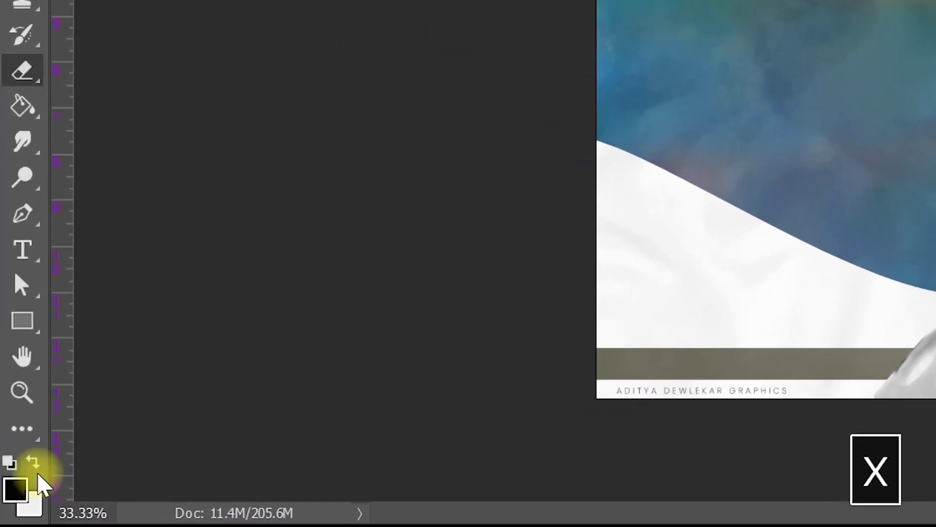
key("x")
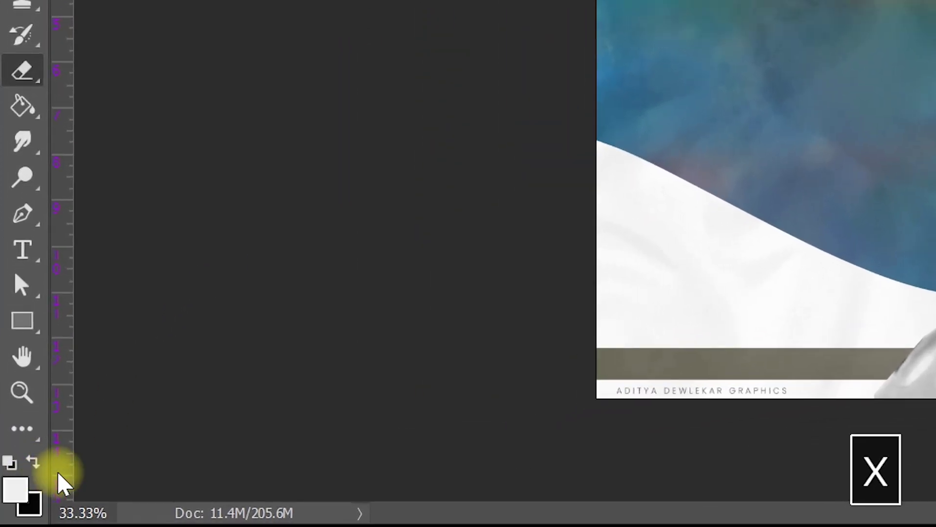
key("x")
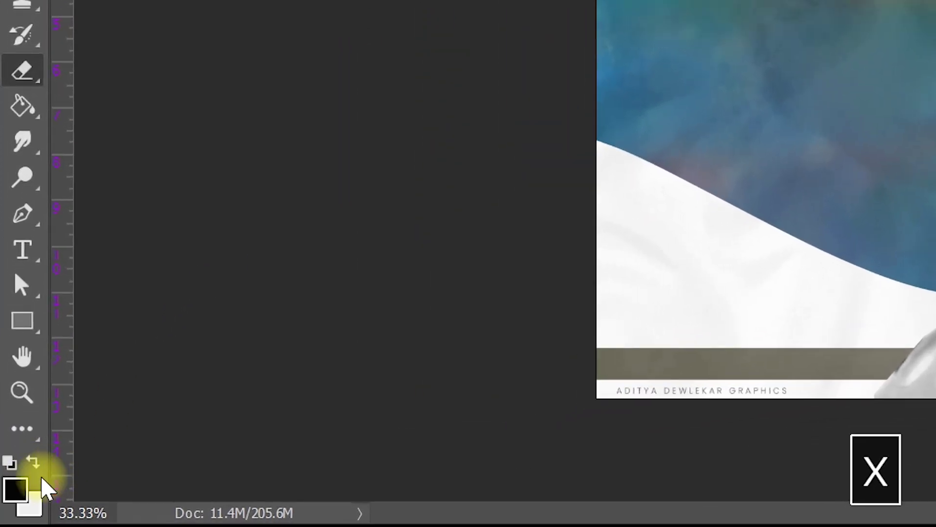
key("x")
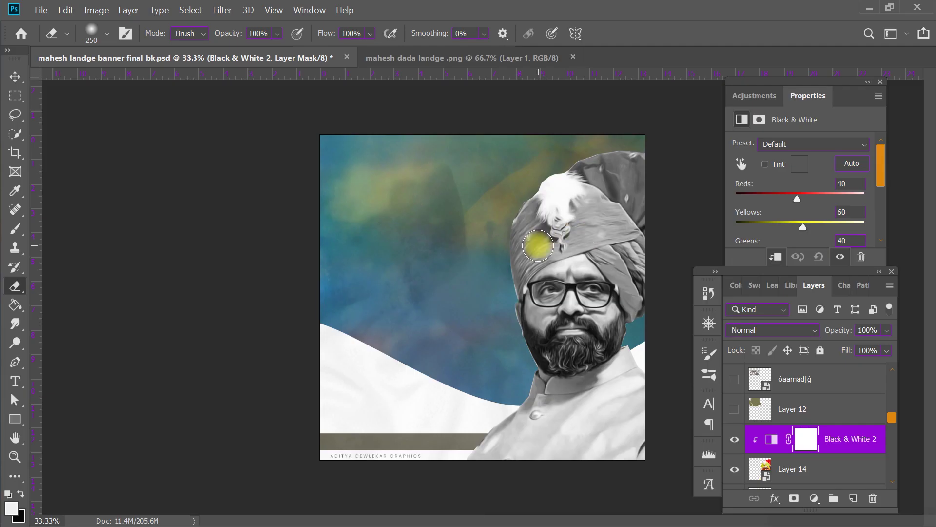
Erase the mask over the turban ornament, forehead mark, and both sides of the turban.
left_click_drag(537, 245, 590, 205)
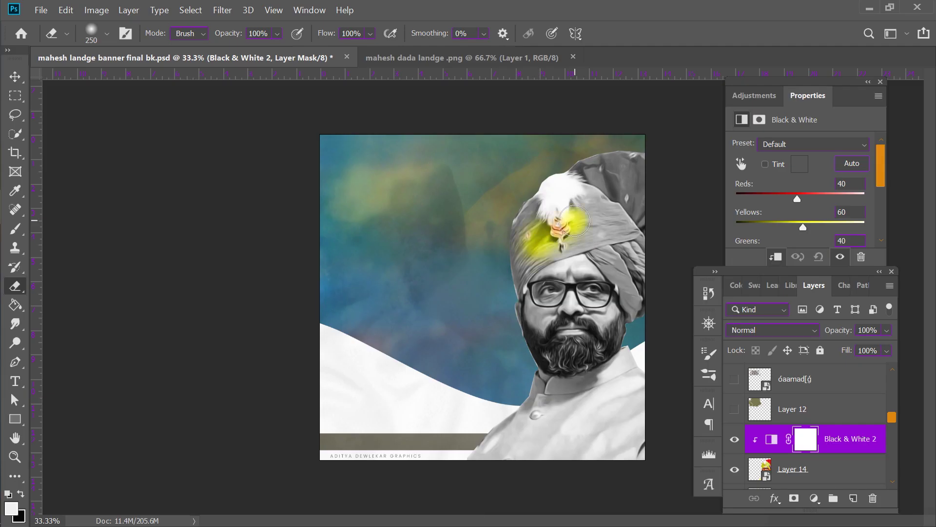
left_click(577, 271)
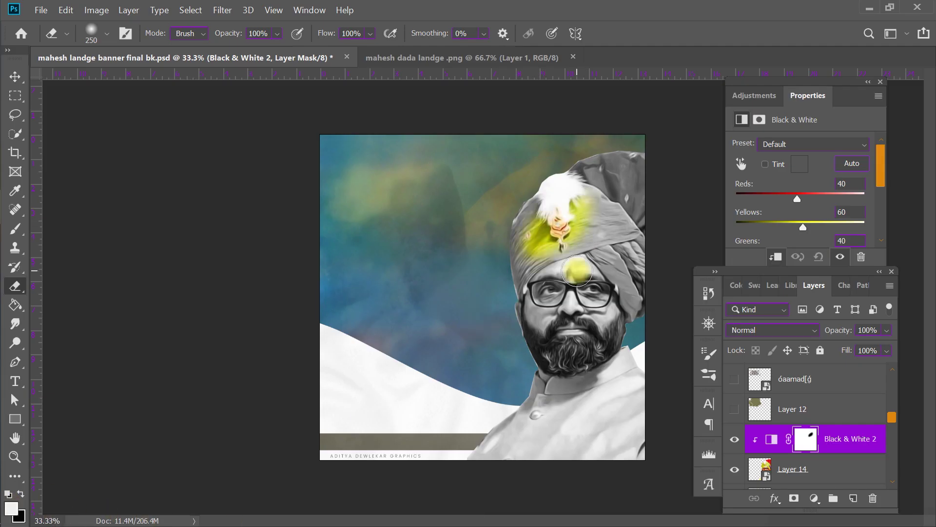
mouse_move(582, 199)
left_mouse_down()
mouse_move(509, 264)
mouse_move(654, 198)
mouse_move(655, 151)
mouse_move(538, 236)
mouse_move(504, 280)
mouse_move(608, 223)
left_mouse_up()
mouse_move(673, 199)
left_mouse_down()
mouse_move(614, 252)
mouse_move(634, 276)
mouse_move(638, 251)
left_mouse_up()
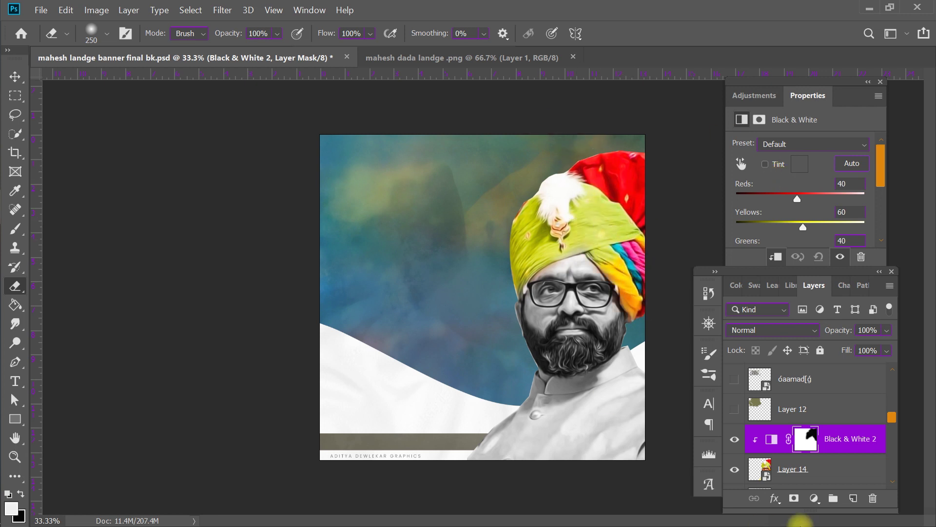
Shrink the brush, zoom in to check the turban edges, then zoom out and select Layer 4.
scroll(564, 268, "down", 1)
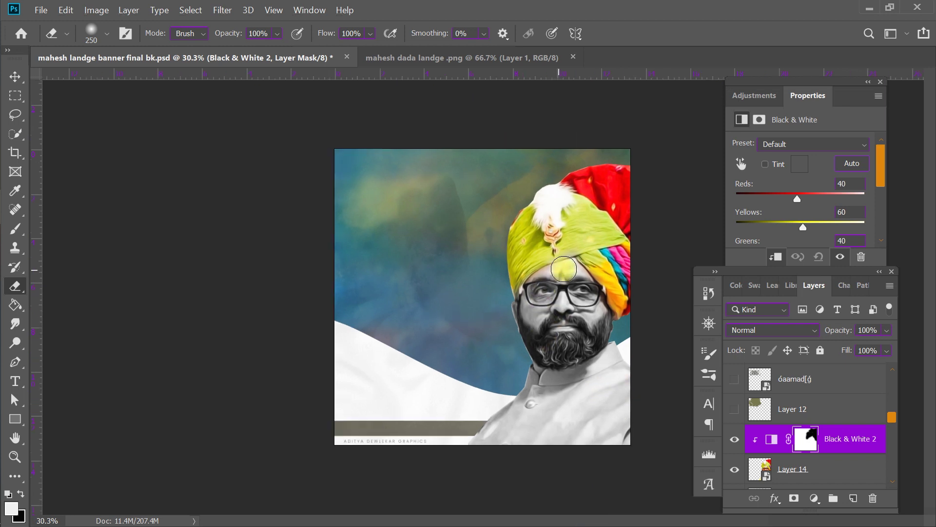
scroll(565, 268, "down", 1)
scroll(551, 278, "down", 1)
scroll(541, 285, "up", 1)
scroll(539, 288, "down", 1)
scroll(539, 288, "up", 1)
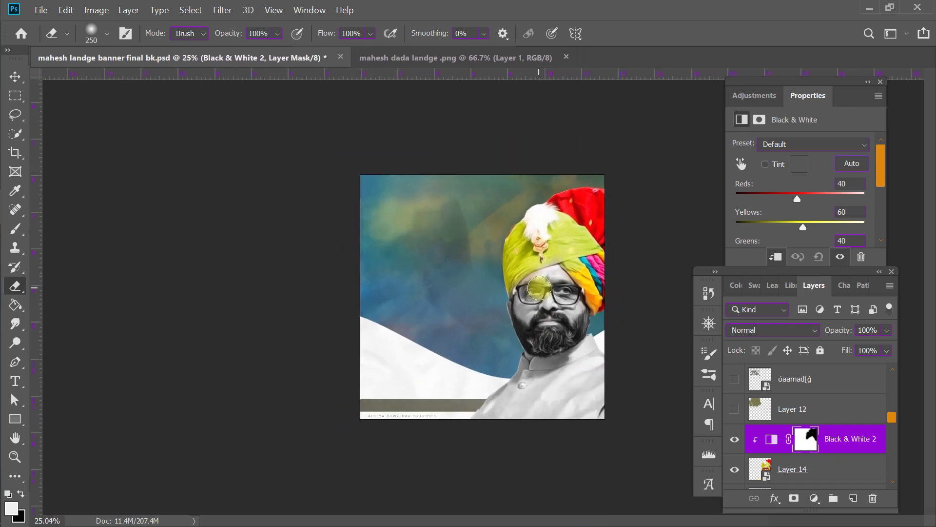
scroll(540, 288, "up", 1)
scroll(537, 291, "down", 1)
key("bracketleft")
key("bracketleft")
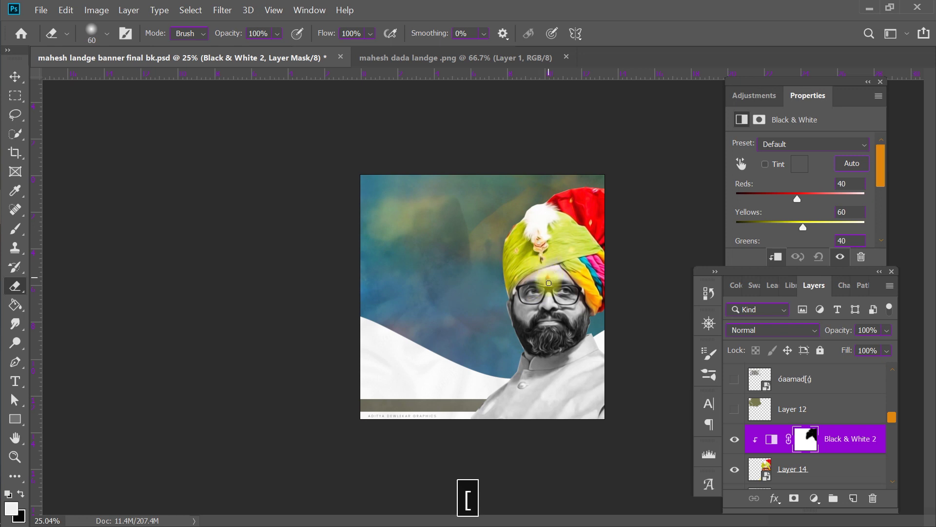
scroll(585, 321, "down", 1)
scroll(590, 319, "down", 1)
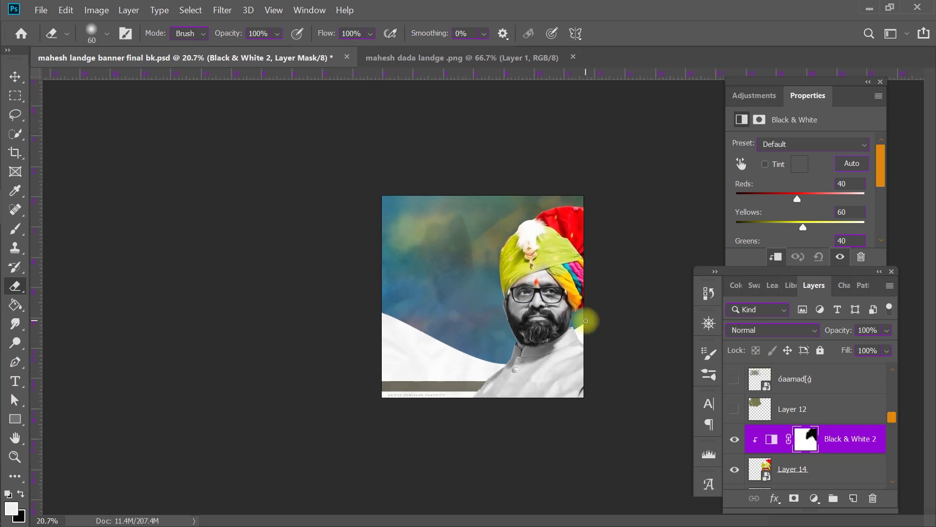
scroll(537, 332, "up", 1)
left_click(14, 457)
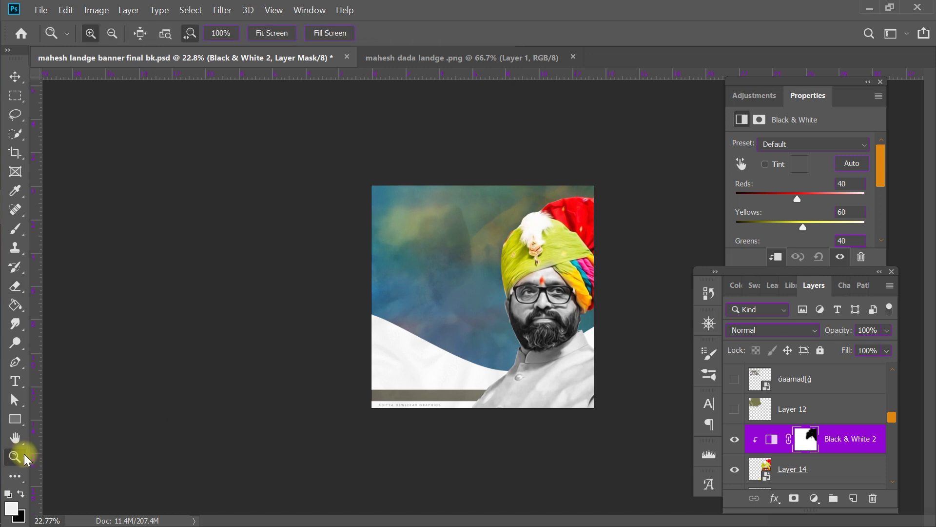
left_click(505, 312)
left_click(517, 308)
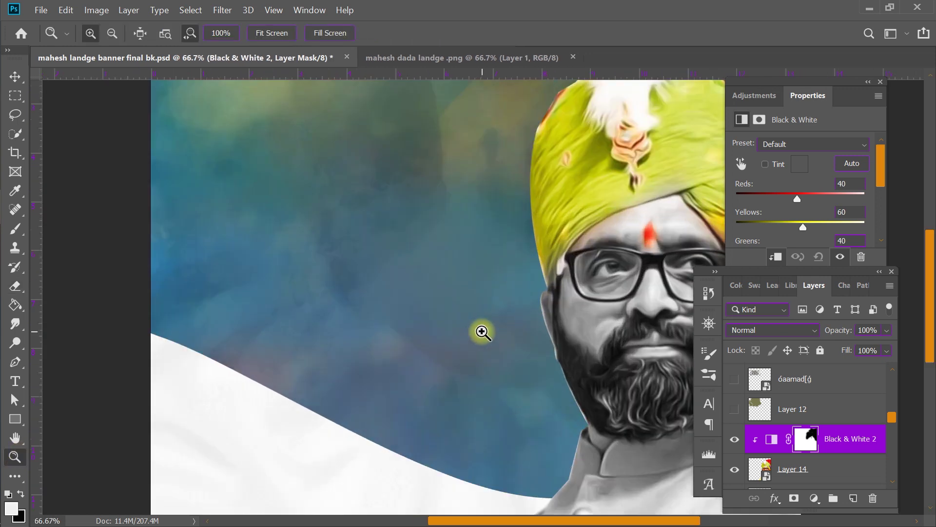
left_click(481, 330, "alt")
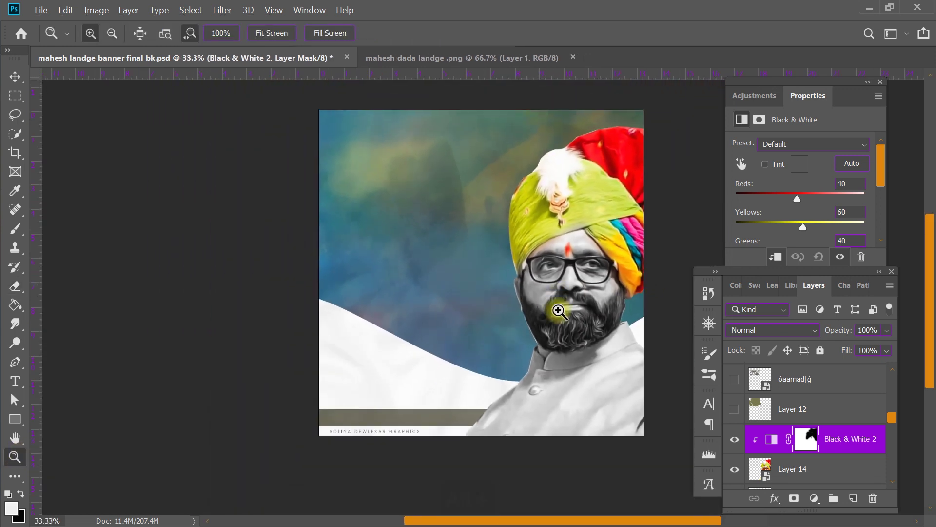
left_click(15, 77)
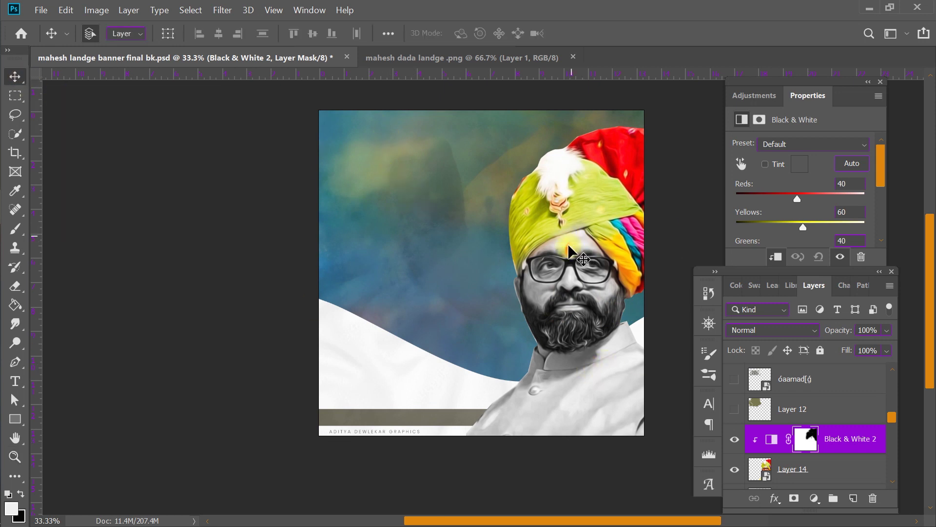
left_click(399, 247)
Rearrange the Layers panel and select the Rectangle 1 copy wave shape layer.
left_click(892, 442)
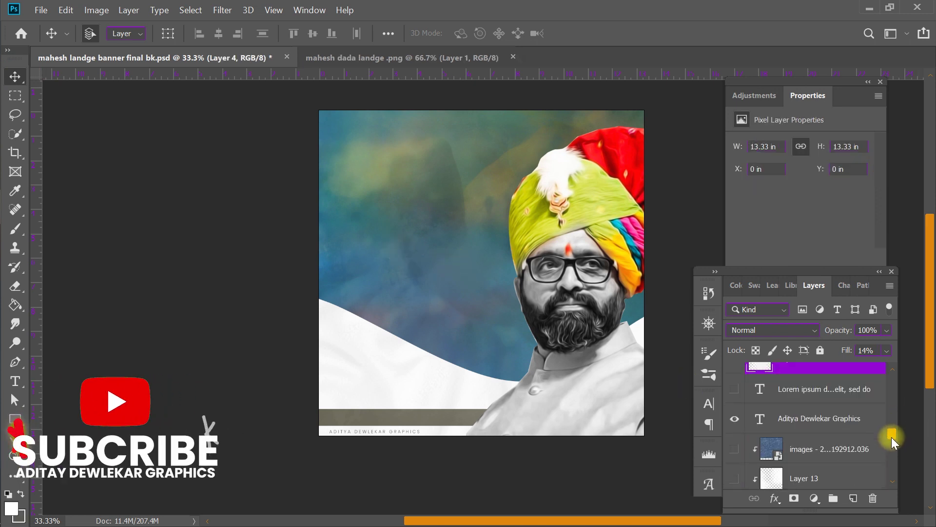
left_click_drag(892, 442, 893, 471)
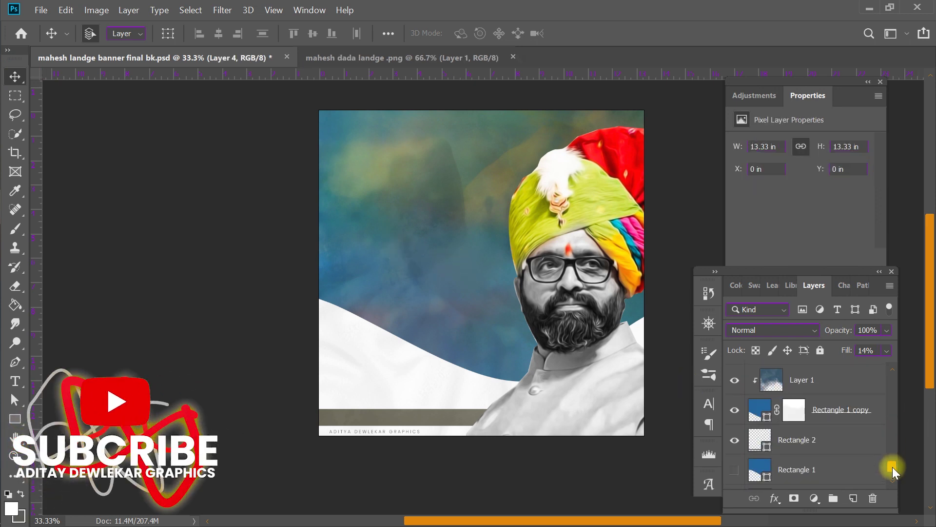
left_click_drag(893, 470, 893, 472)
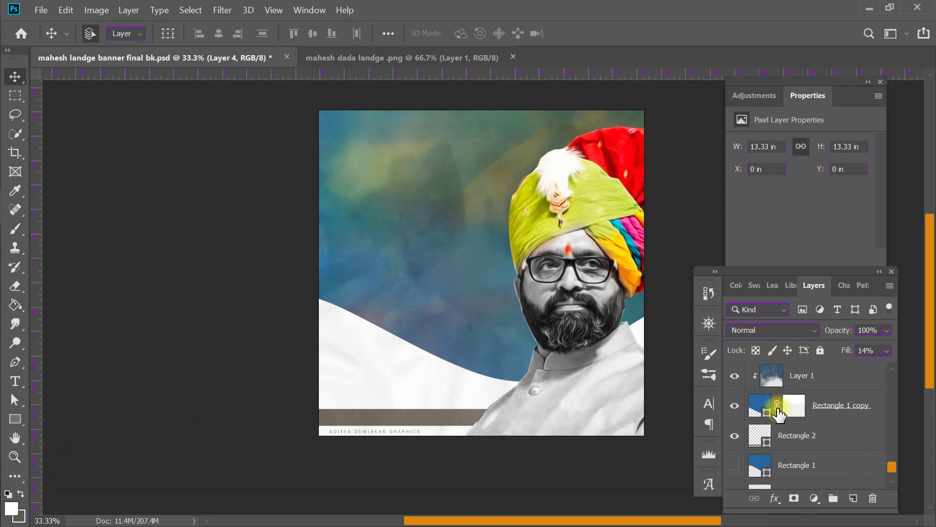
left_click(755, 402)
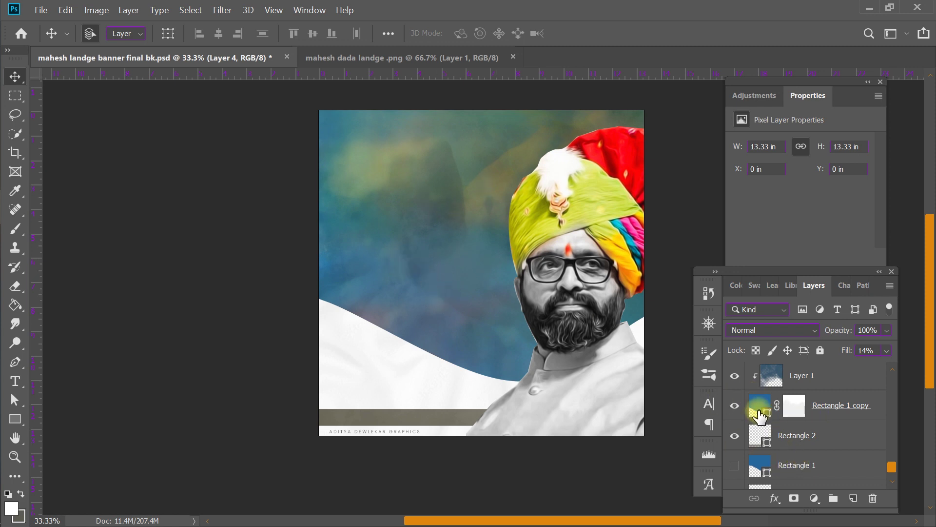
left_click(757, 411)
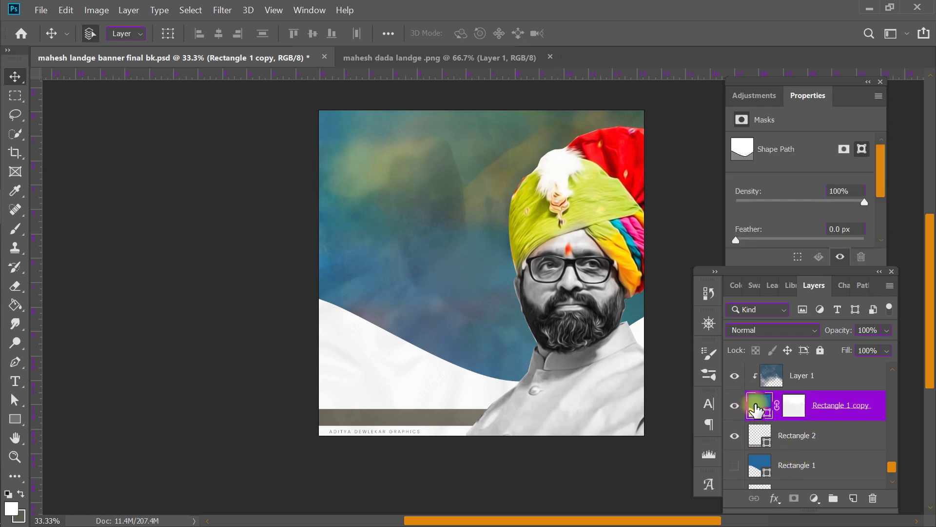
Warp the wave's bottom curve so it rises higher on the left, and commit.
key("ctrl+t")
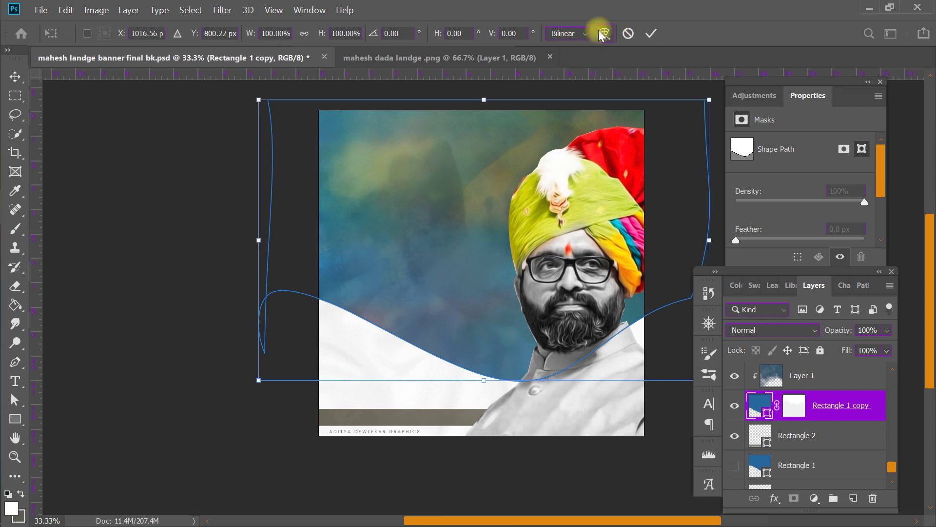
left_click(605, 33)
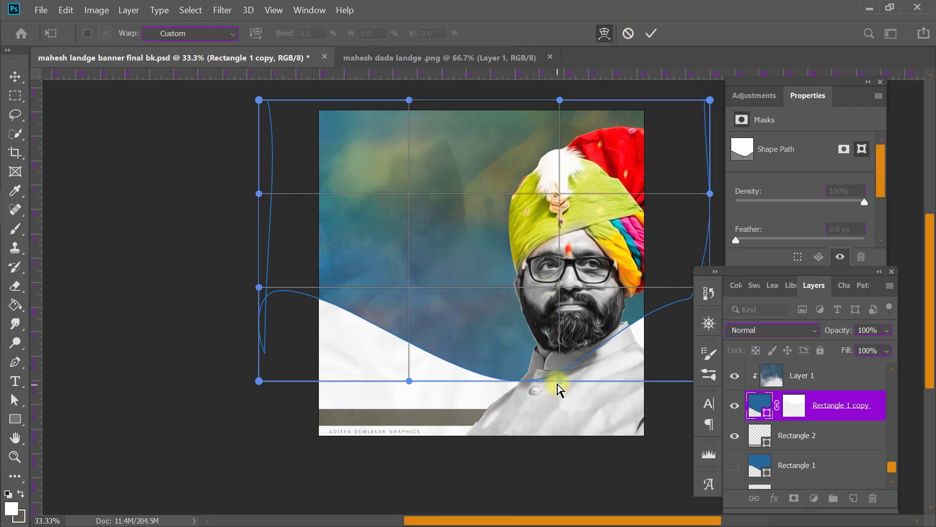
mouse_move(557, 378)
left_mouse_down()
mouse_move(541, 461)
mouse_move(458, 75)
mouse_move(482, 228)
mouse_move(492, 445)
left_mouse_up()
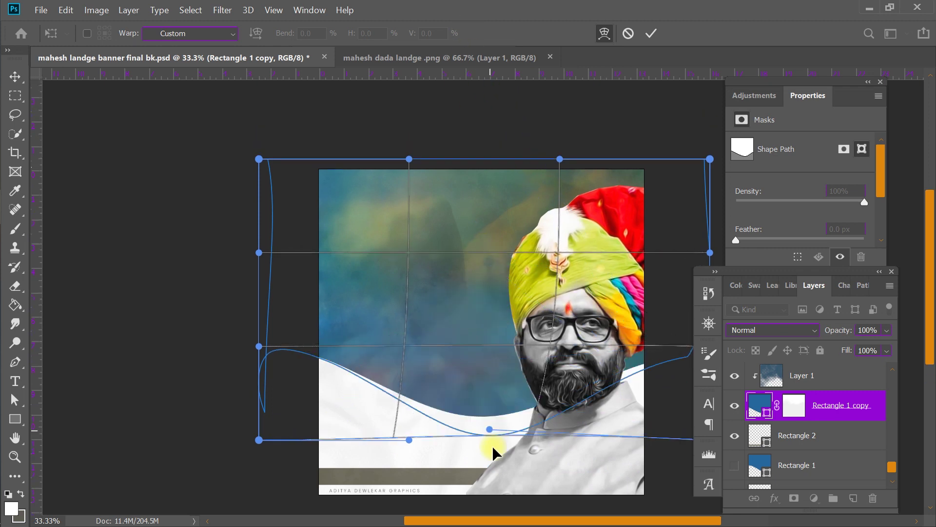
left_click(652, 33)
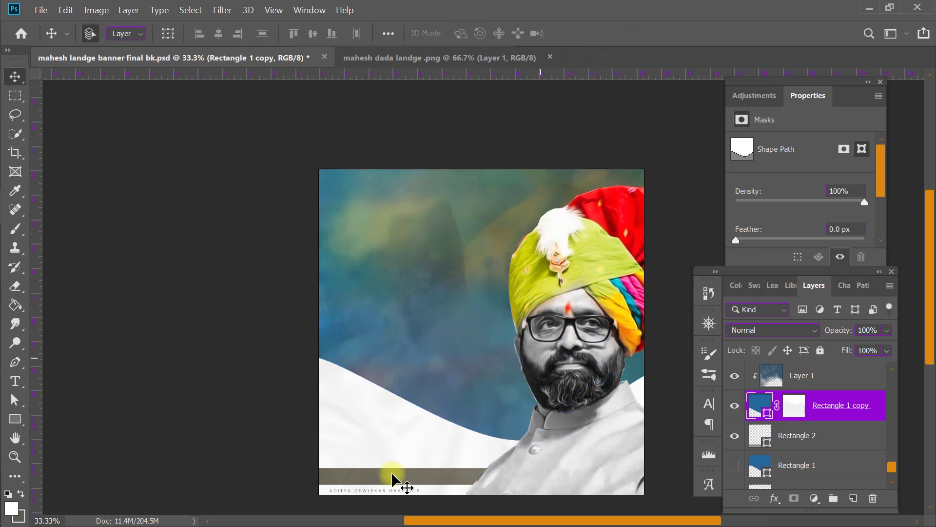
Set the embedded photo layer above the white background to 36% opacity.
left_click(361, 436)
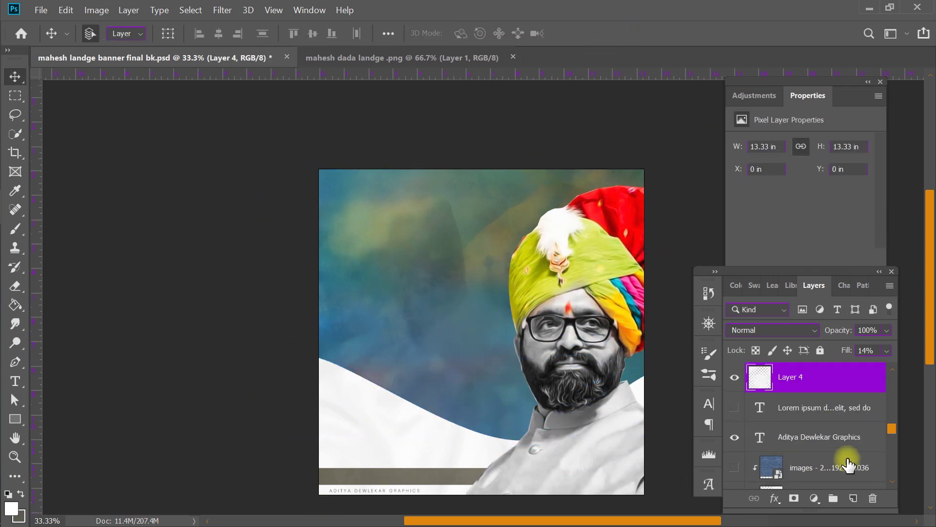
scroll(888, 438, "down", 2)
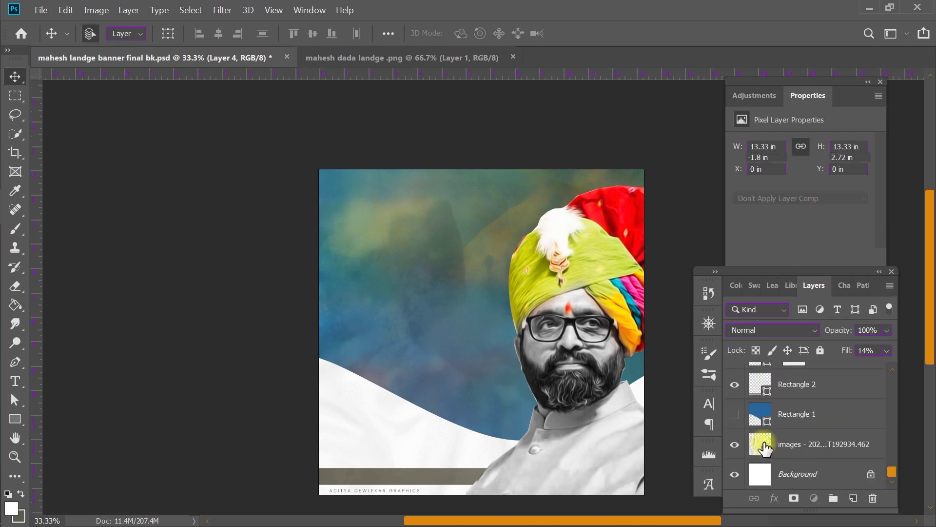
left_click(761, 449)
mouse_move(887, 330)
left_mouse_down()
mouse_move(846, 354)
mouse_move(902, 360)
mouse_move(852, 361)
left_mouse_up()
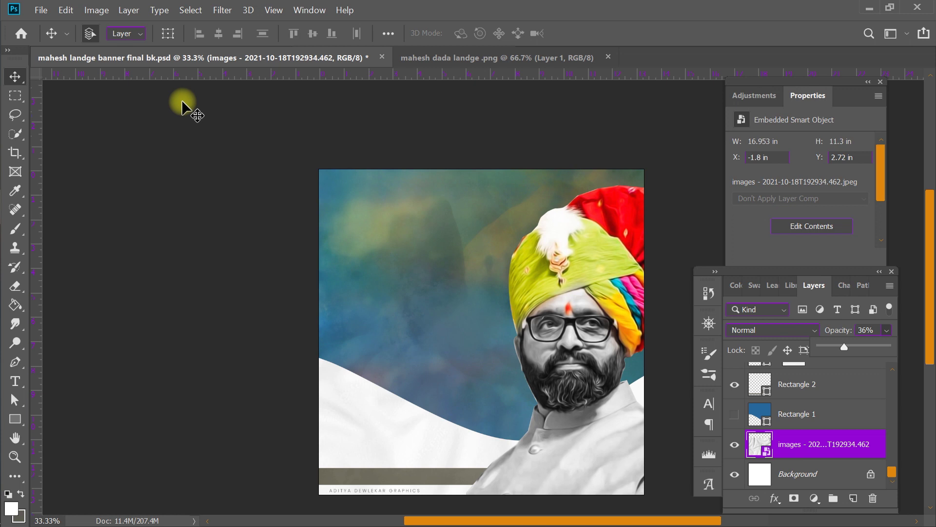
left_click(46, 7)
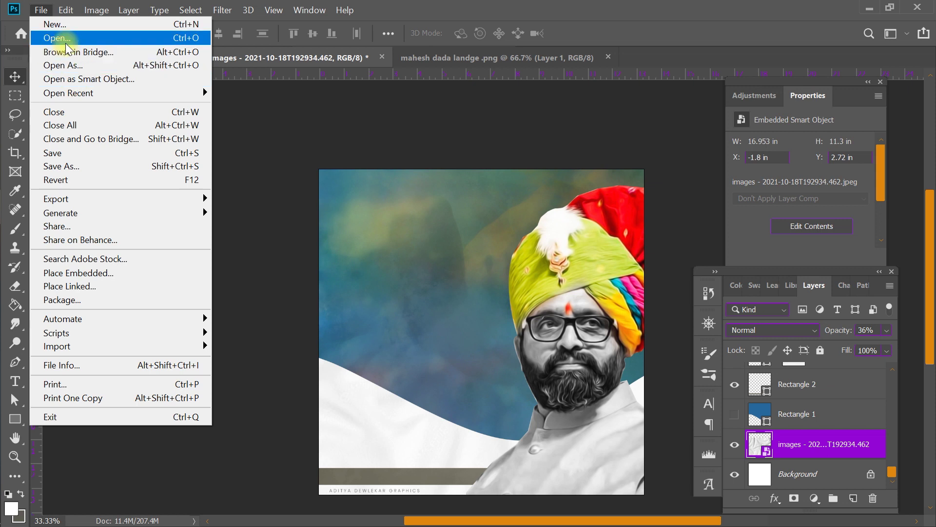
Open damdar amdar text.psd, view the title smart object's .psb contents, then close it.
left_click(121, 33)
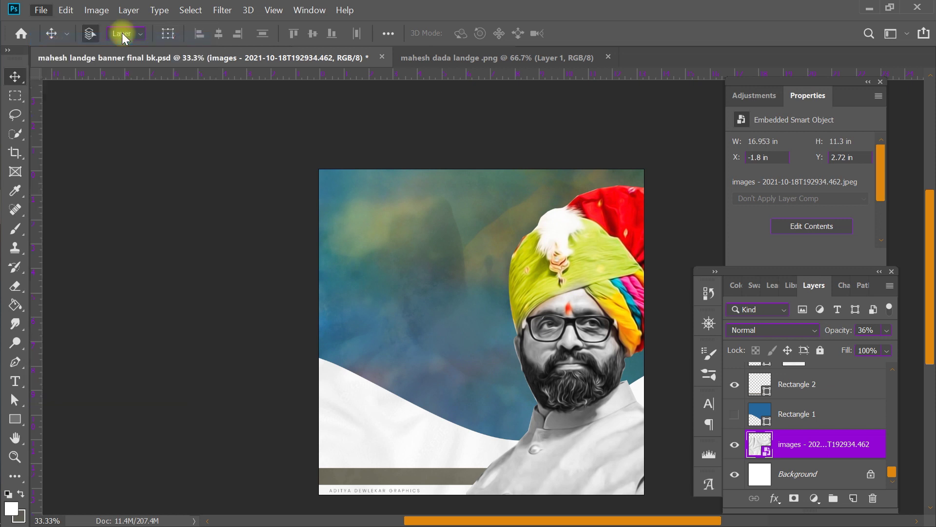
left_click(178, 114)
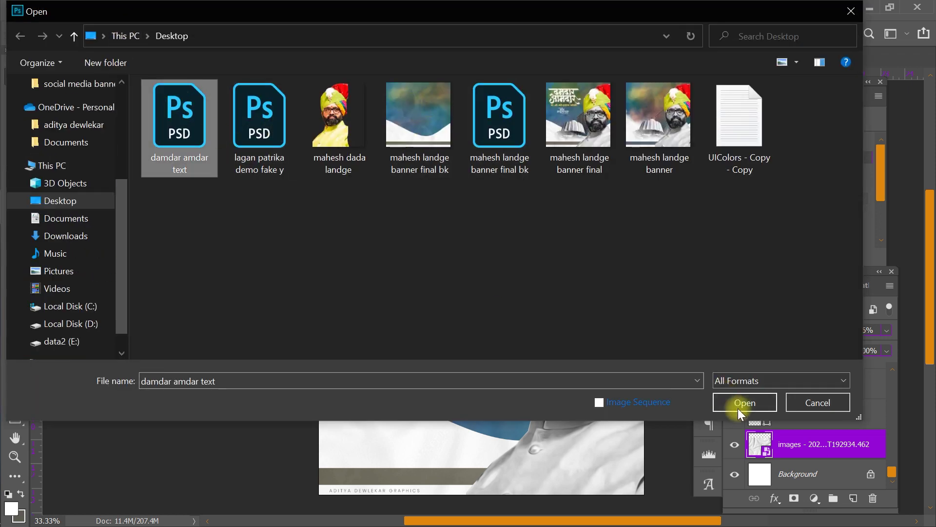
left_click(737, 403)
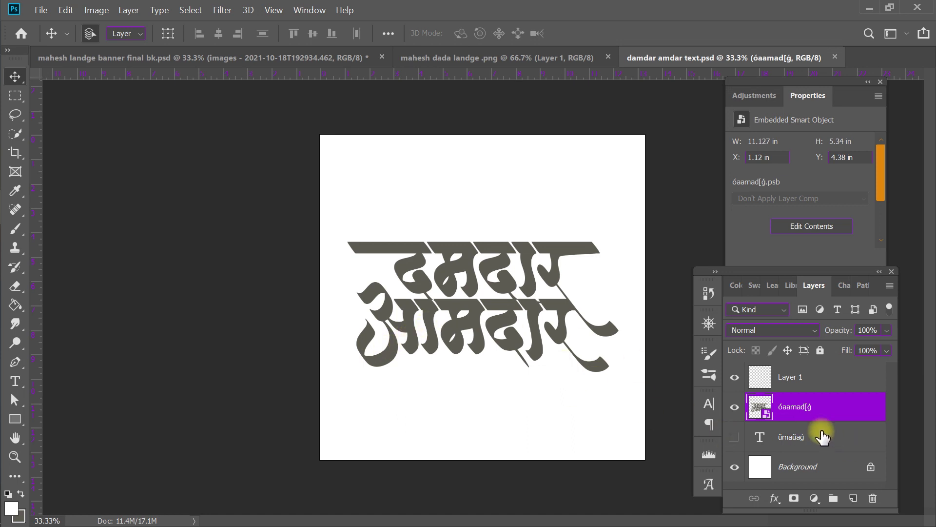
double_click(762, 410)
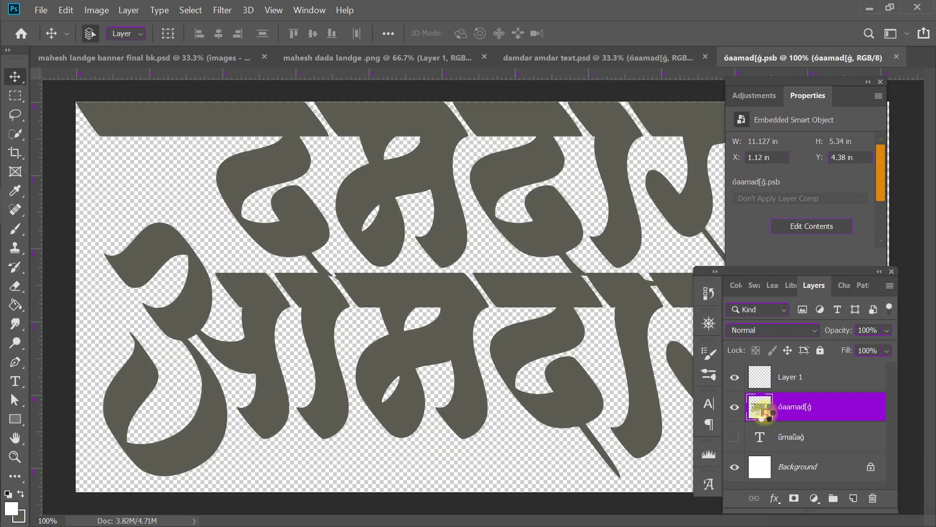
key("ctrl+0")
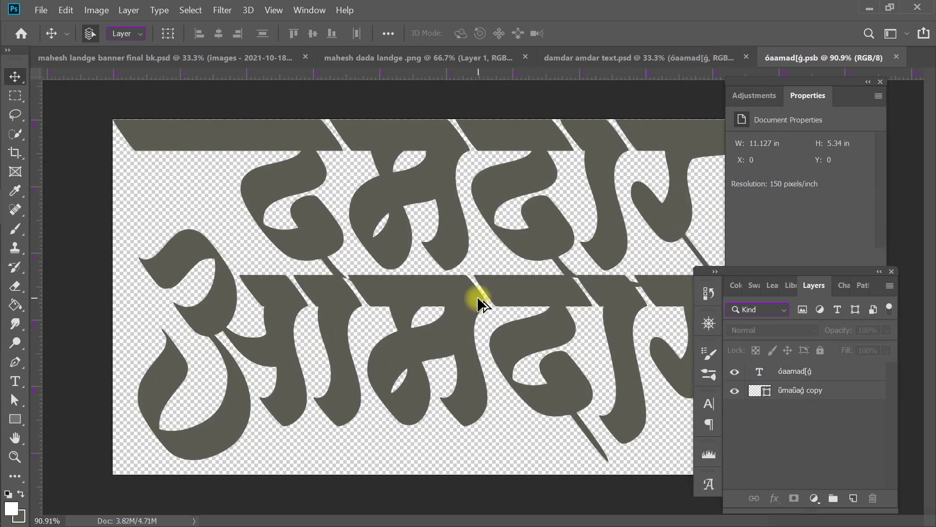
key("ctrl+w")
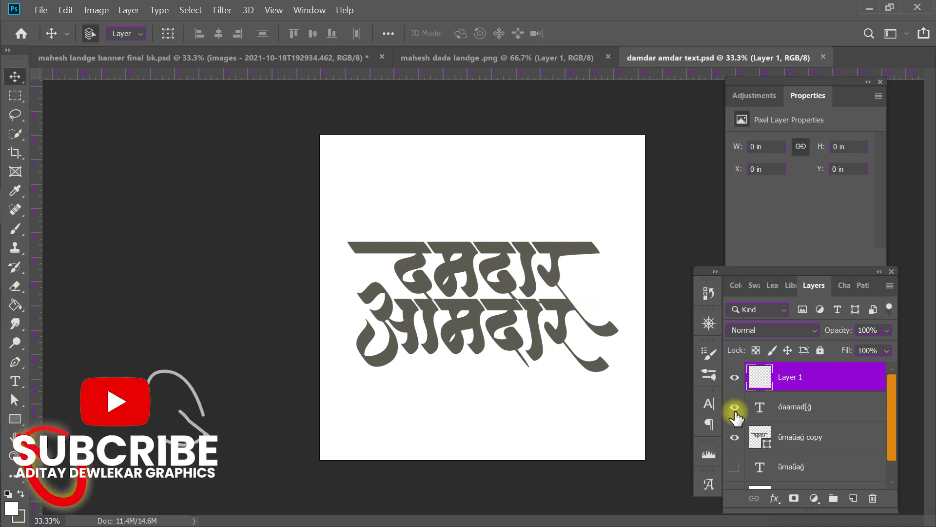
Show the original दमदार text layer and hide the merged lettering copy.
left_click(520, 342)
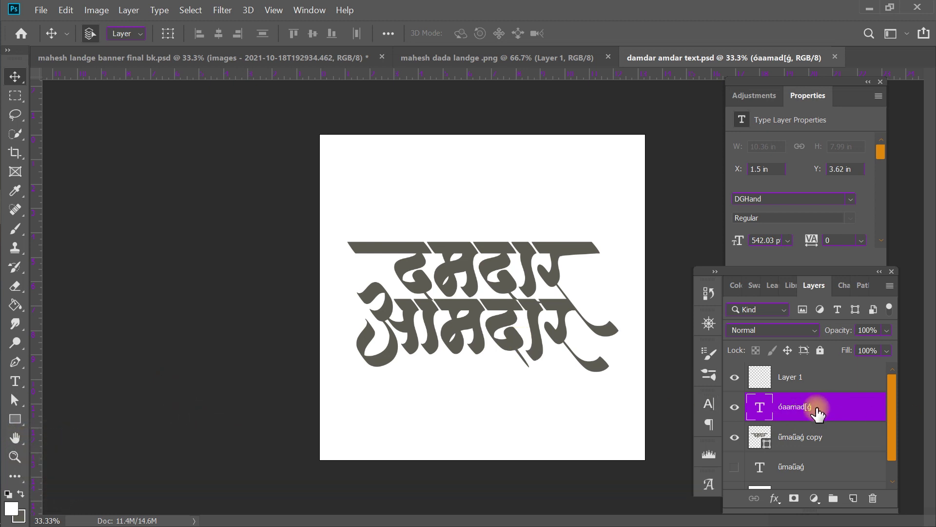
left_click(734, 466)
left_click(735, 437)
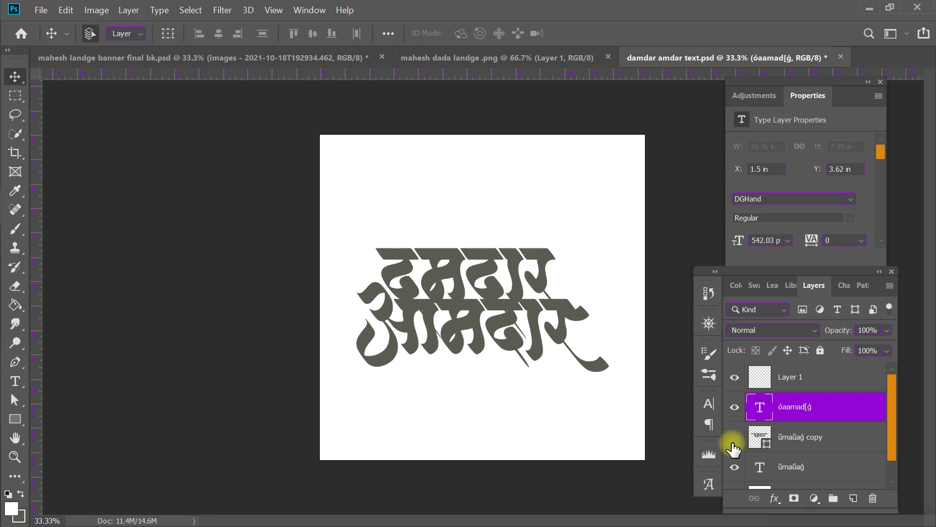
left_click(734, 439)
Move the दमदार word higher above आमदार and duplicate its text layer.
left_click(790, 468)
key("ctrl+t")
left_click_drag(533, 330, 521, 223)
left_click(651, 33)
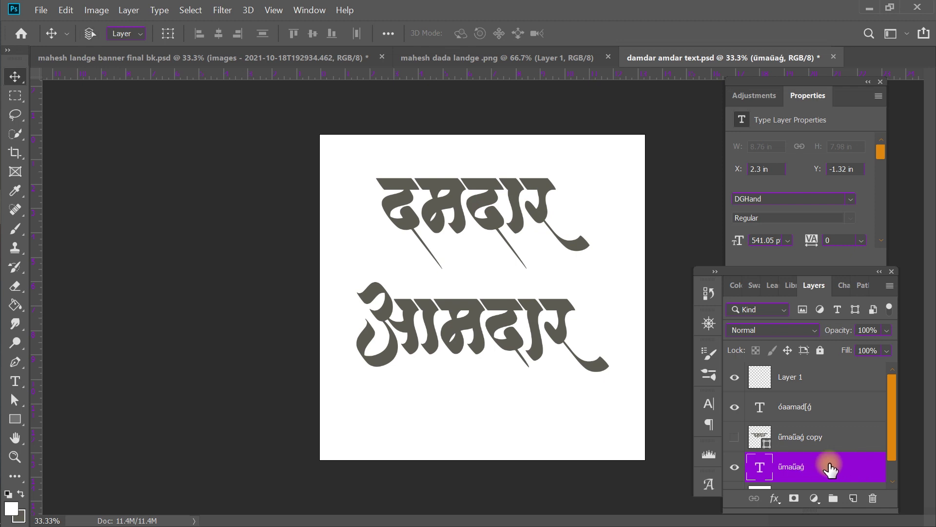
key("ctrl+j")
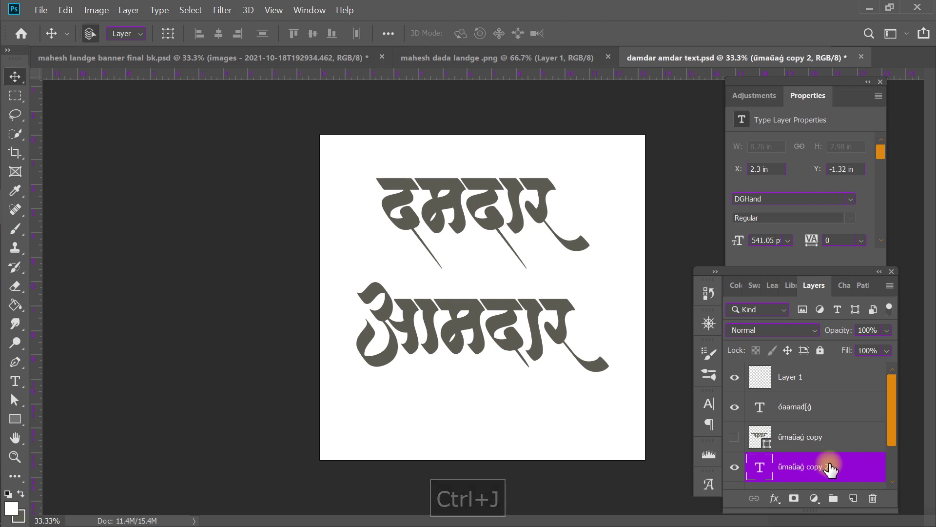
Convert the duplicated दमदार to a shape and nudge its tail anchors right and down.
right_click(830, 469)
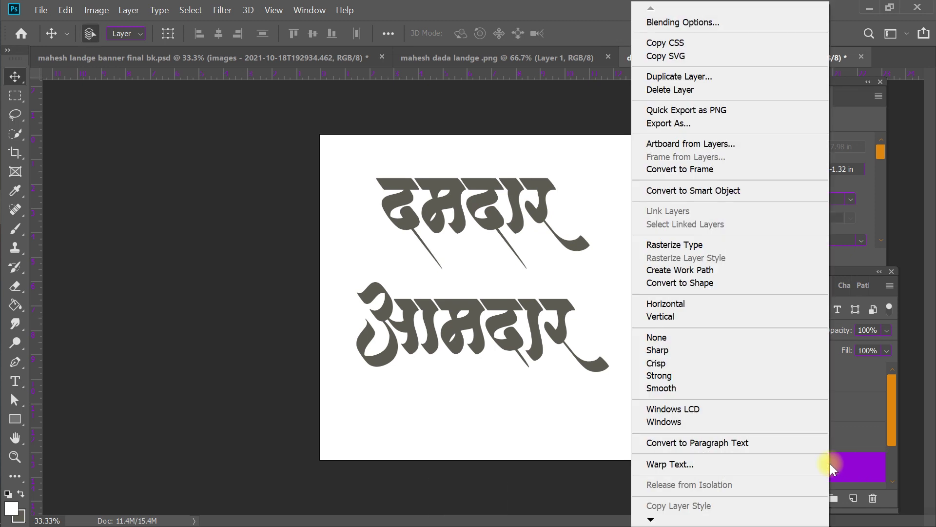
left_click(693, 283)
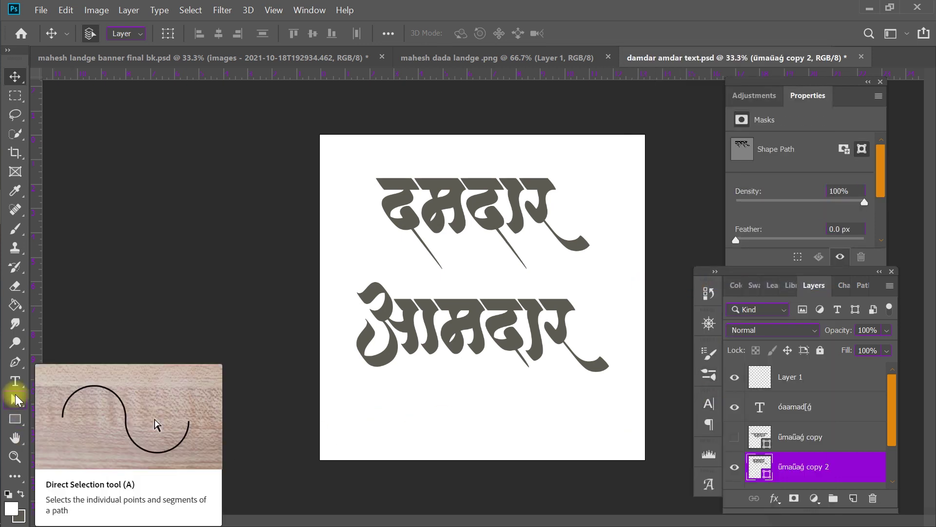
left_click(16, 400)
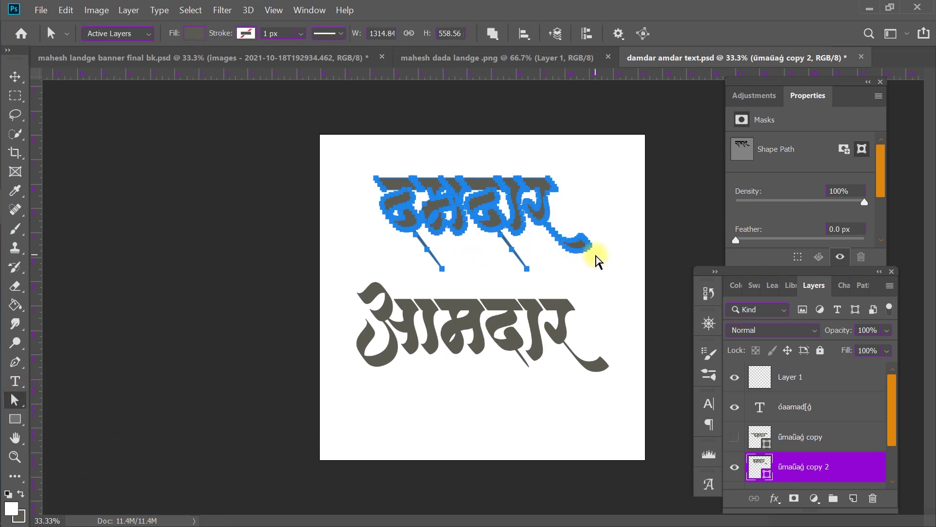
left_click(610, 280)
left_click_drag(618, 270, 547, 229)
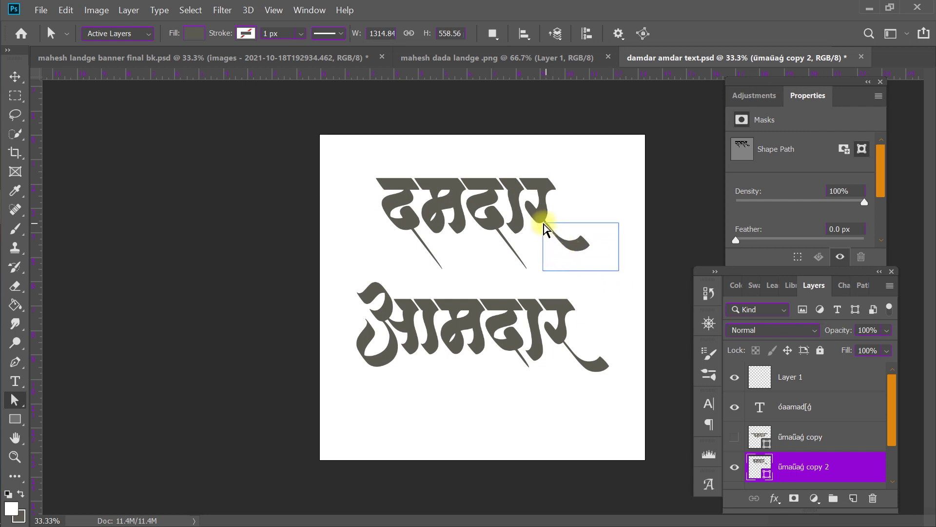
left_click_drag(545, 220, 545, 219)
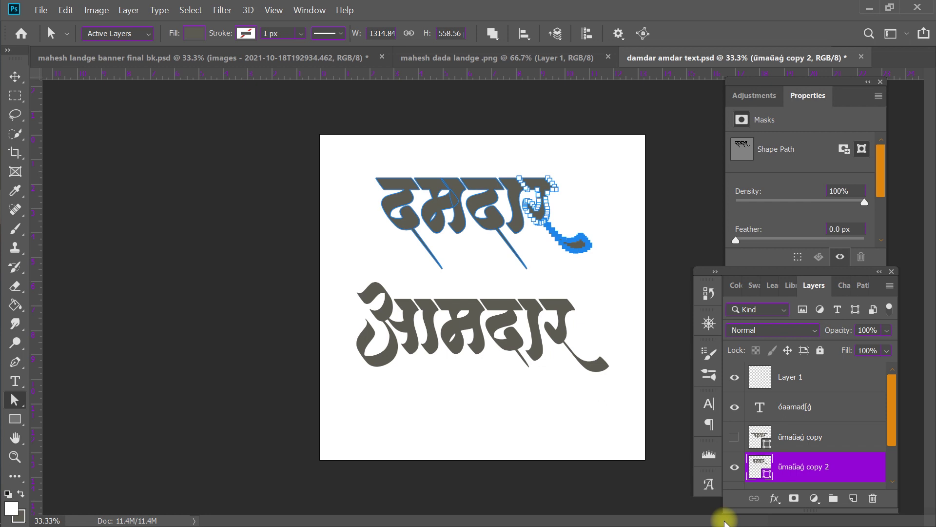
key("Right")
key("Right")
key("Right")
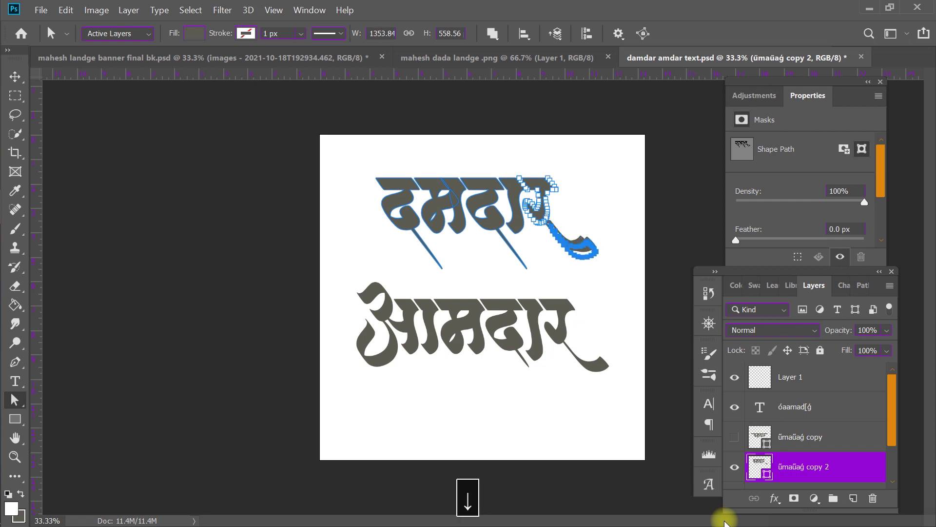
key("Down")
key("Right")
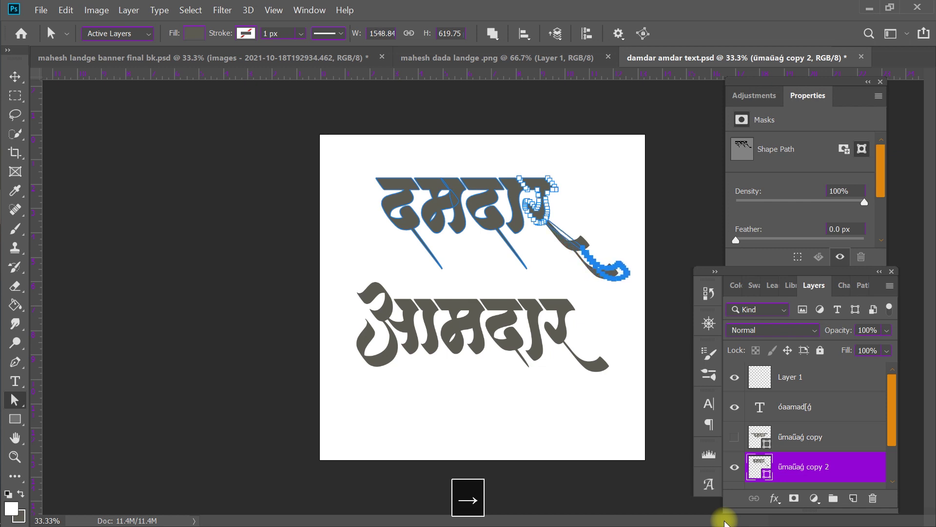
key("Right")
key("Right")
key("Right")
key("Down")
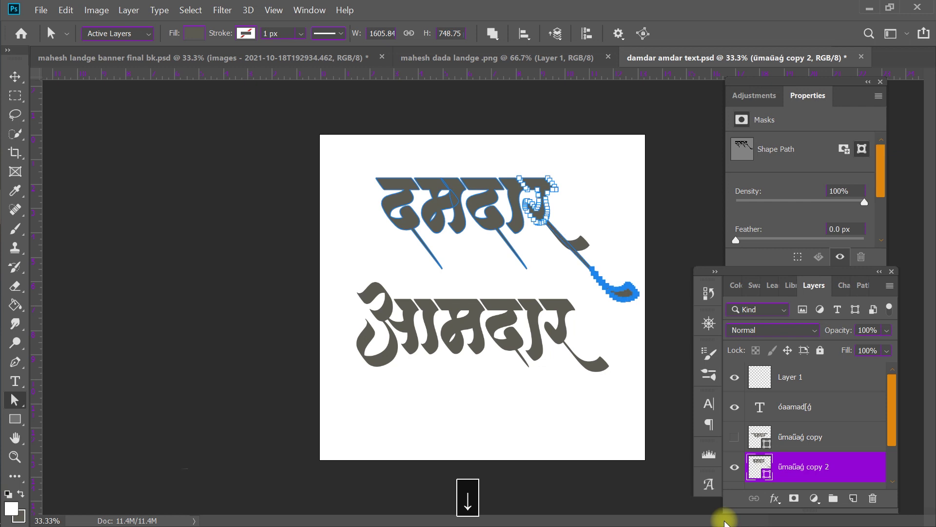
Deselect the path and briefly hide आमदार to inspect the stretched tail, then restore it.
left_click(224, 249)
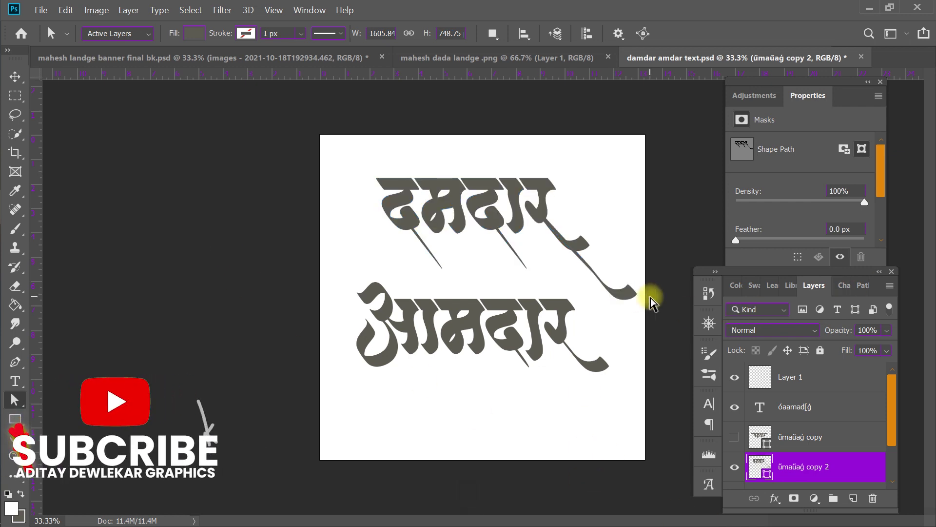
left_click(736, 436)
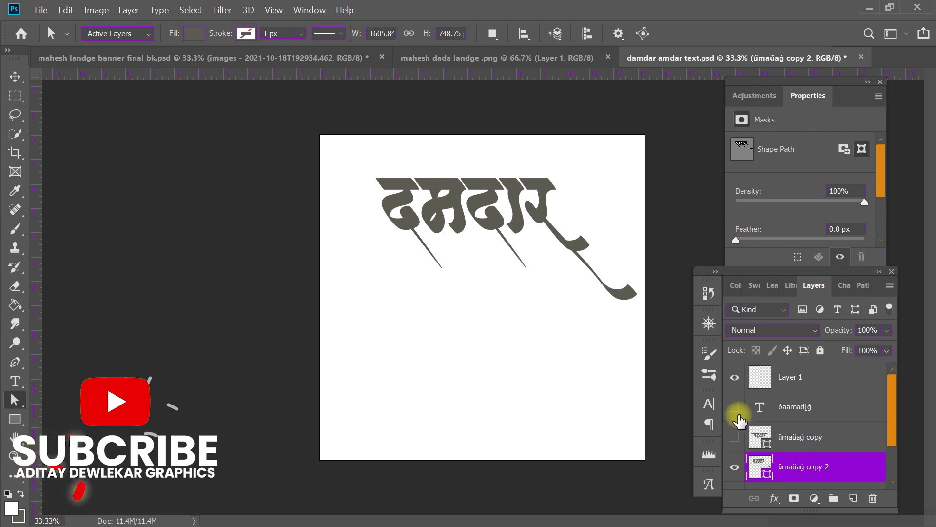
left_click(738, 414)
key("ctrl+z")
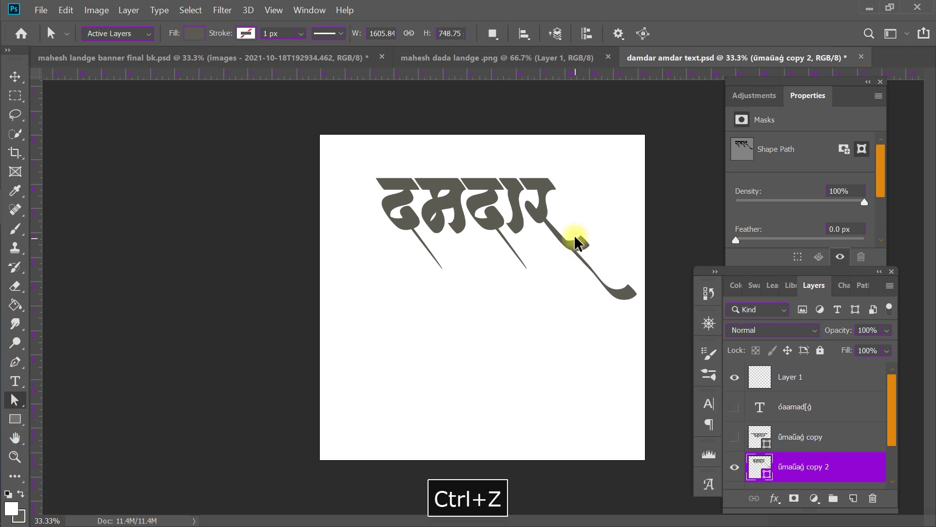
key("ctrl+z")
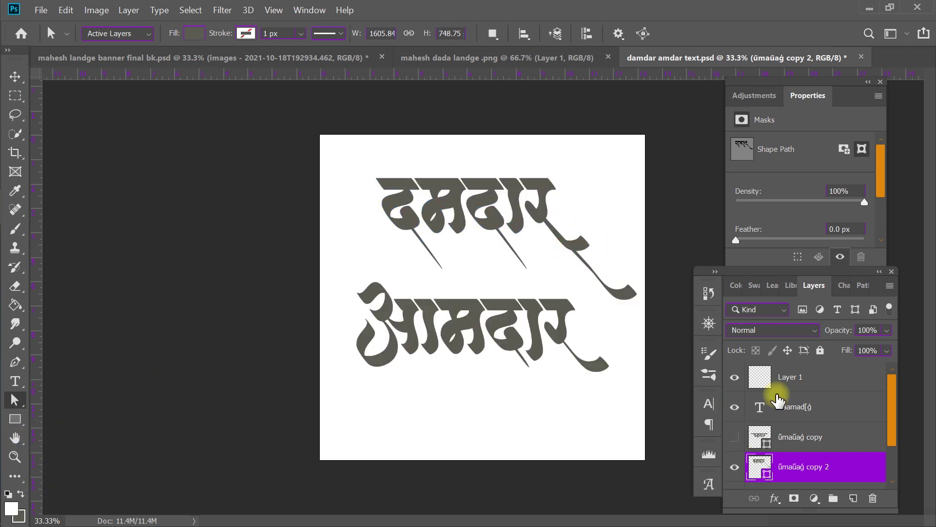
left_click_drag(896, 403, 894, 449)
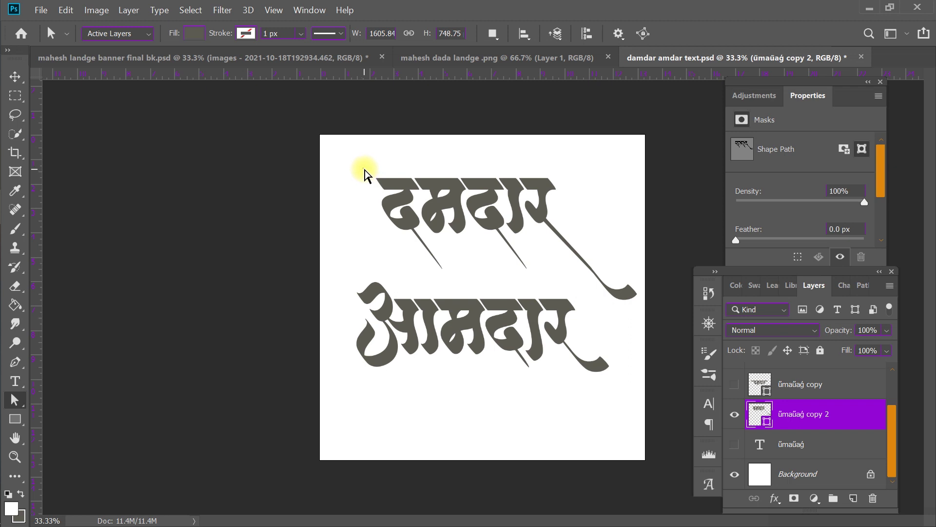
Try extending the first letter's top bar left and its stroke bottom right, then undo those edits.
left_click_drag(390, 199, 401, 216)
key("Left")
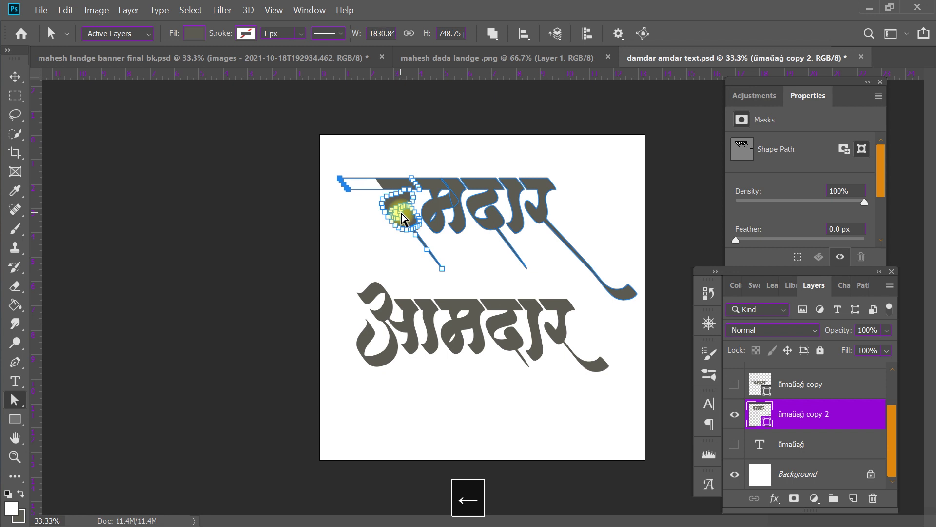
left_click(442, 284)
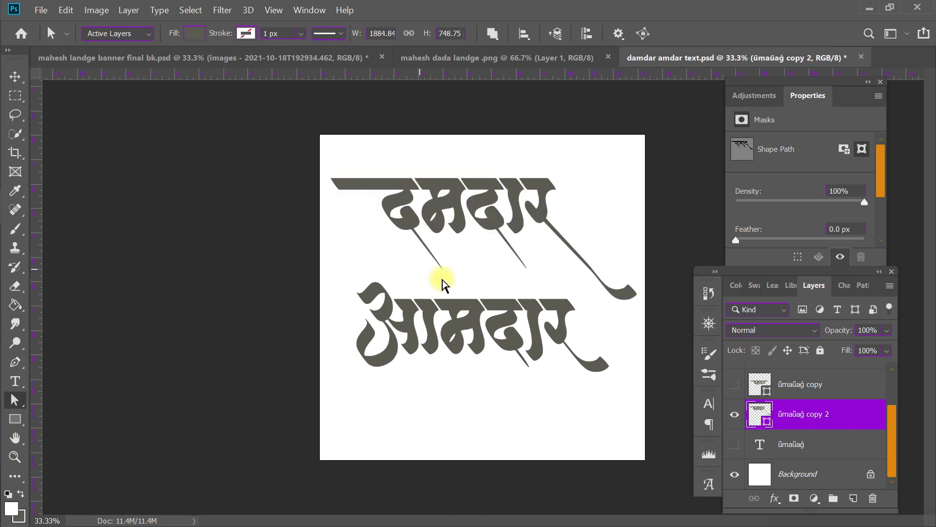
left_click_drag(448, 271, 417, 244)
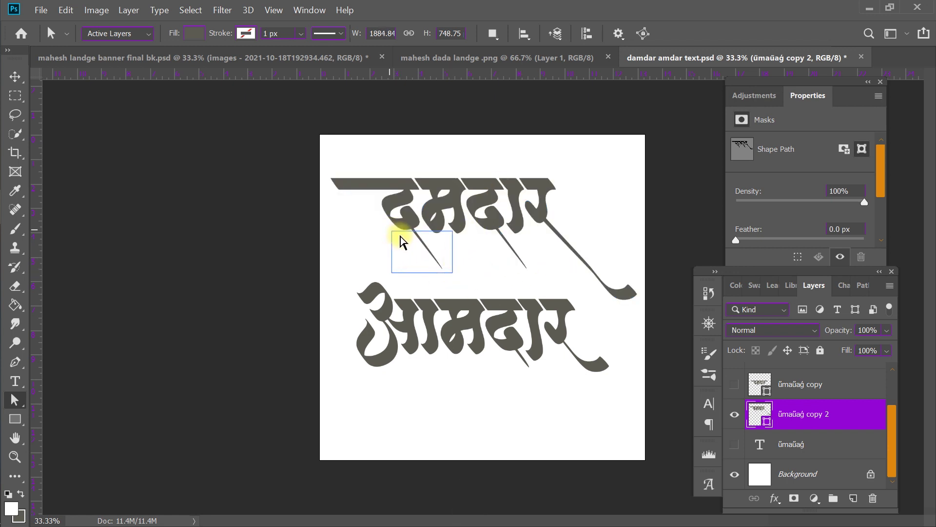
key("Right")
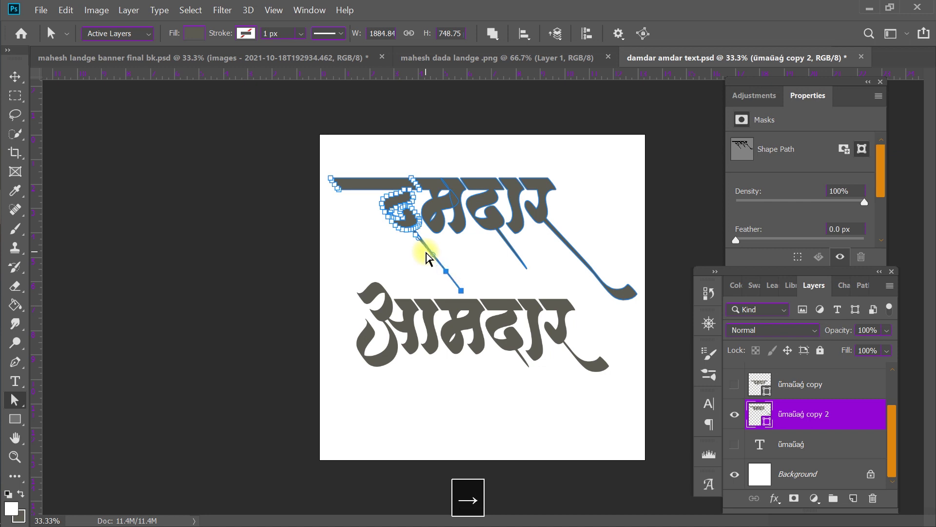
left_click(414, 257)
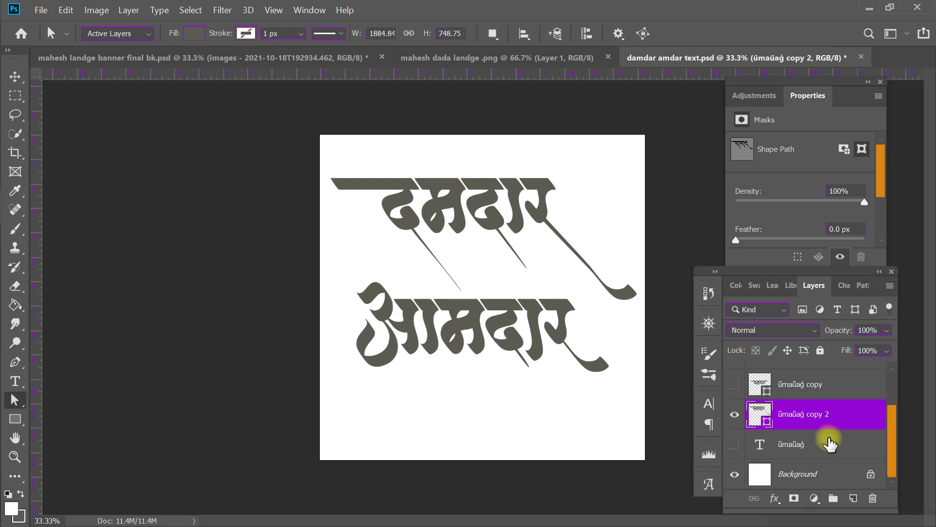
key("ctrl+z")
key("ctrl+z")
key("ctrl+z")
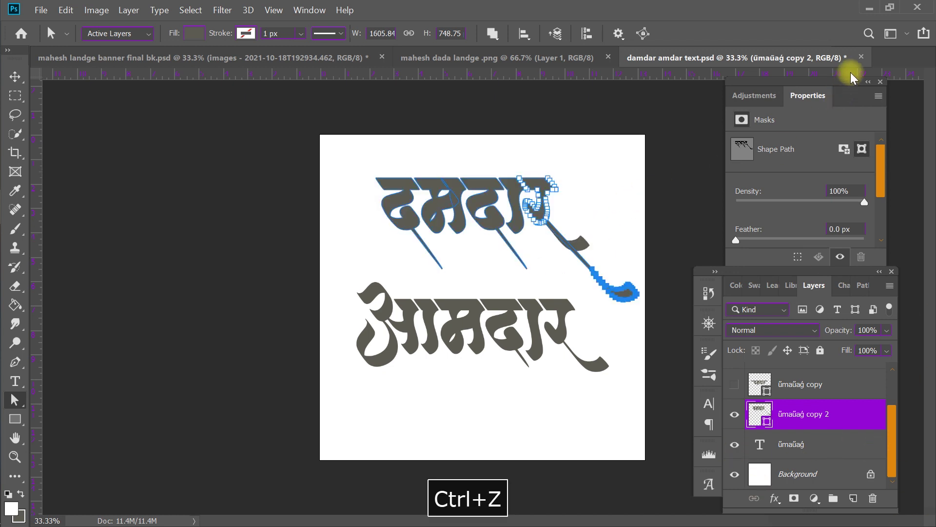
key("ctrl+z")
key("ctrl+z")
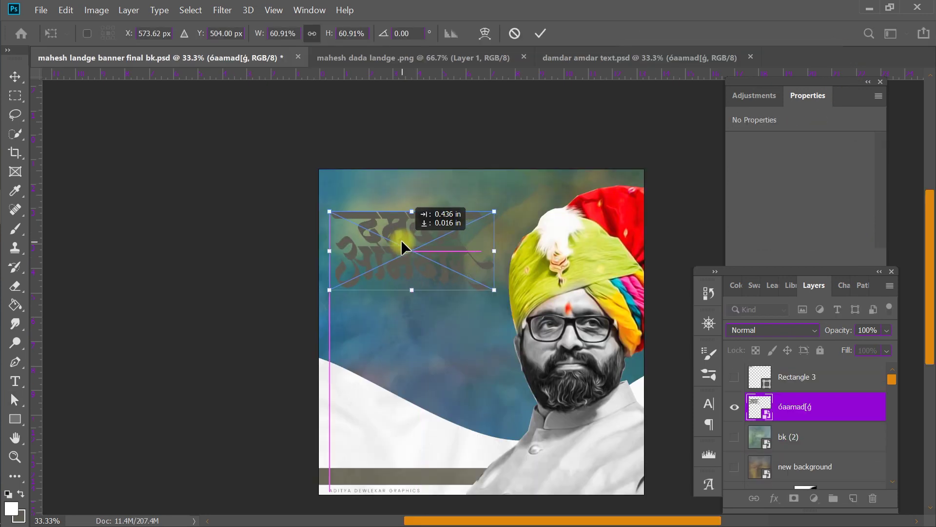
Commit the title's top-left placement and copy its lettering onto new Layer 15.
left_click(548, 32)
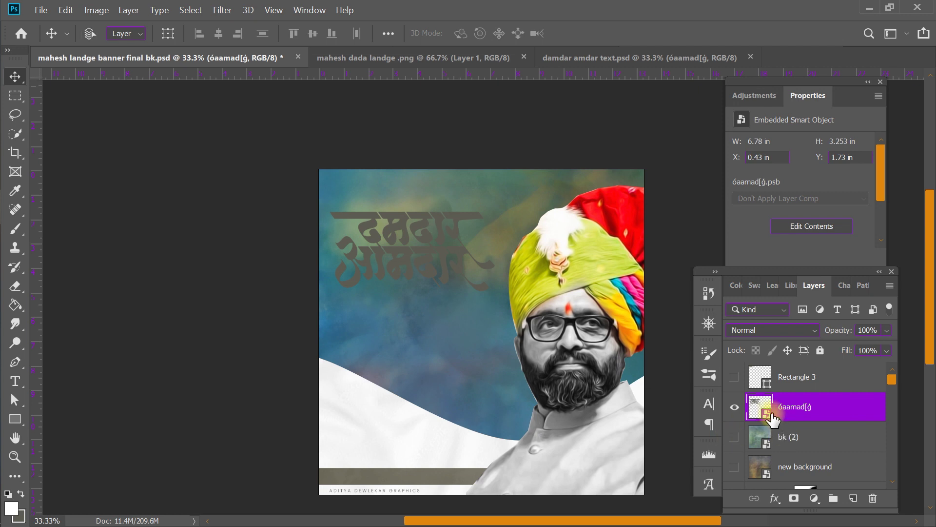
left_click(761, 407, "ctrl")
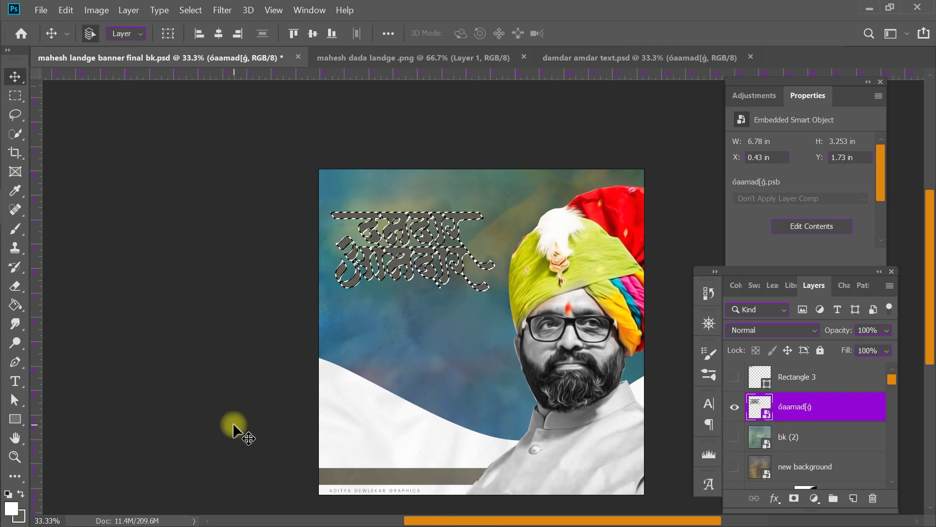
key("ctrl+j")
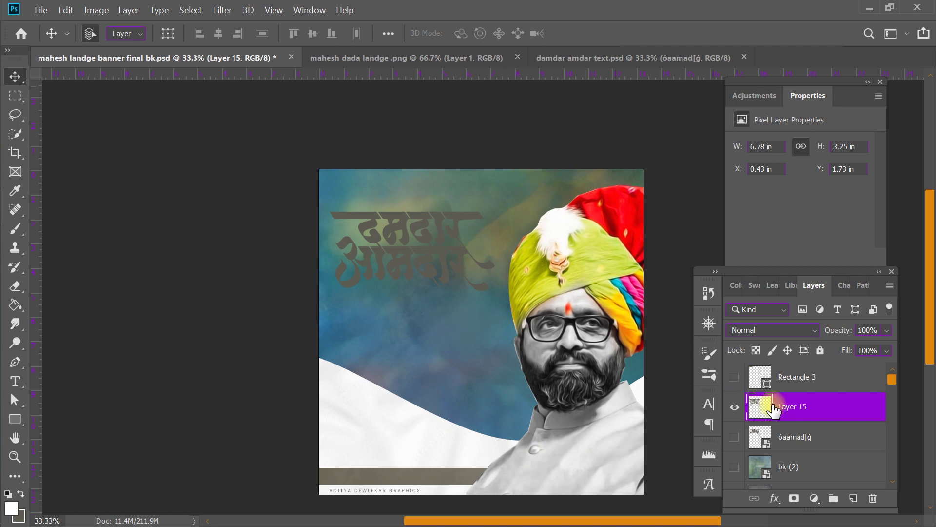
Fill the Layer 15 lettering selection with the white foreground colour, then deselect.
left_click(755, 410, "ctrl")
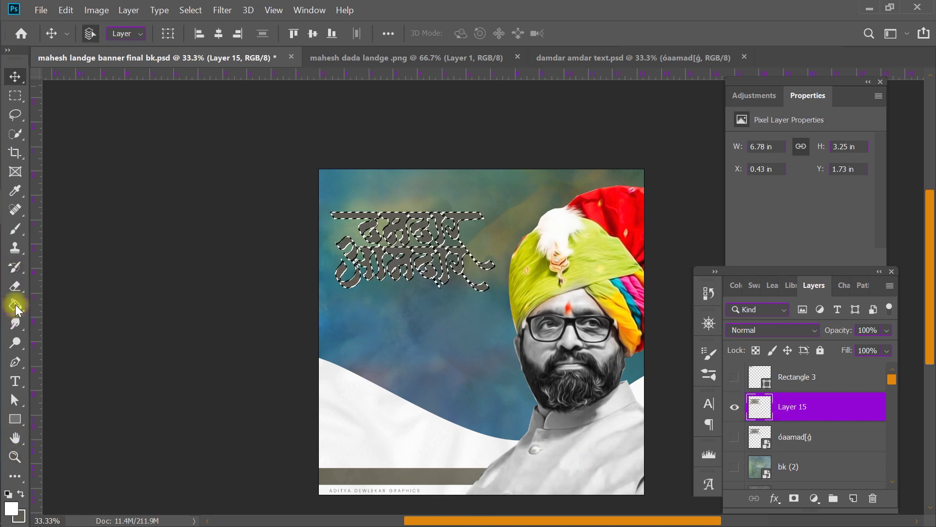
left_click(15, 304)
left_click(456, 268)
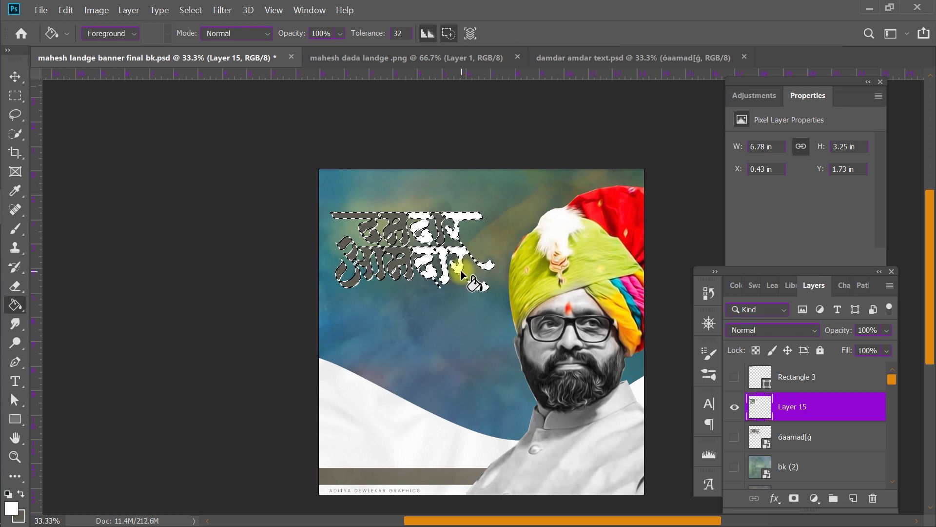
left_click(405, 263)
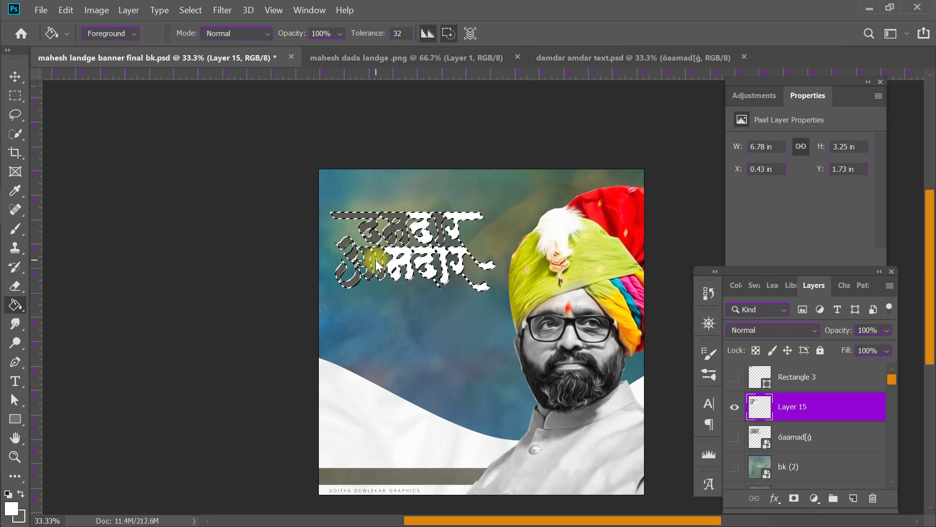
key("alt+BackSpace")
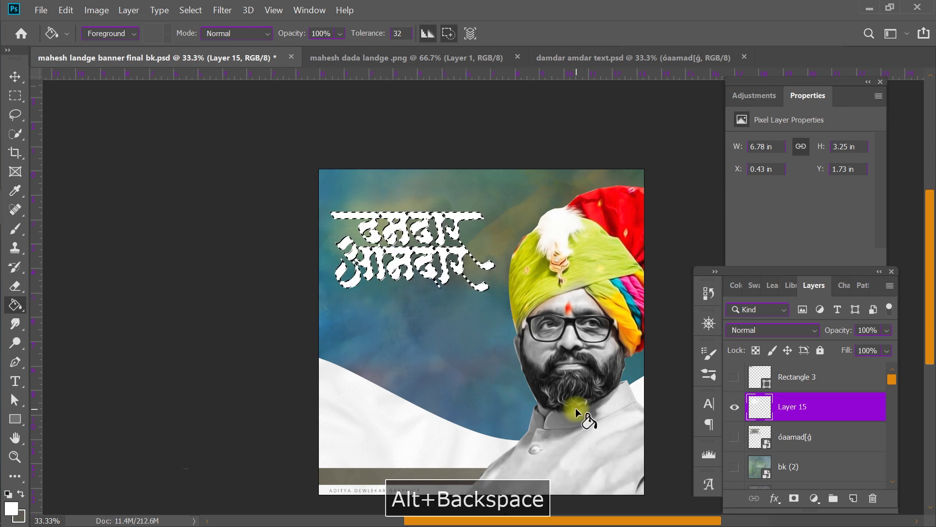
key("ctrl+d")
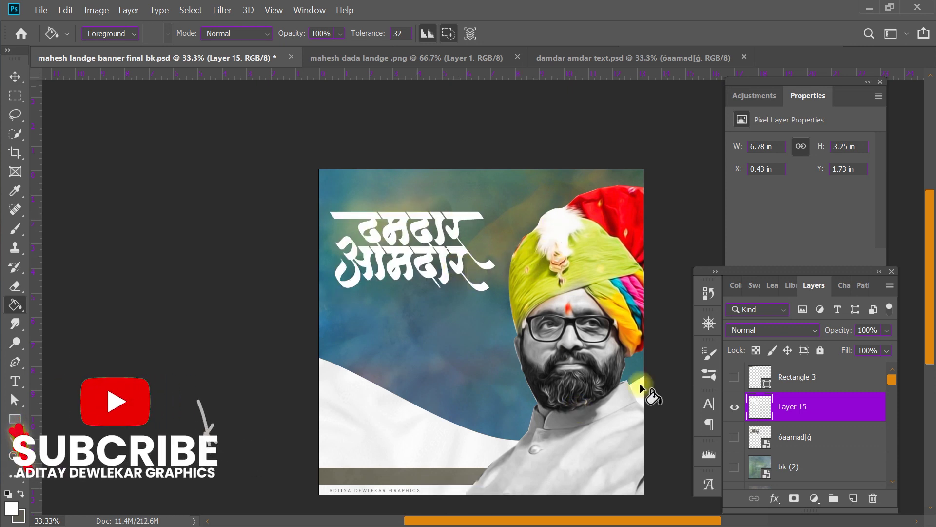
left_click(15, 76)
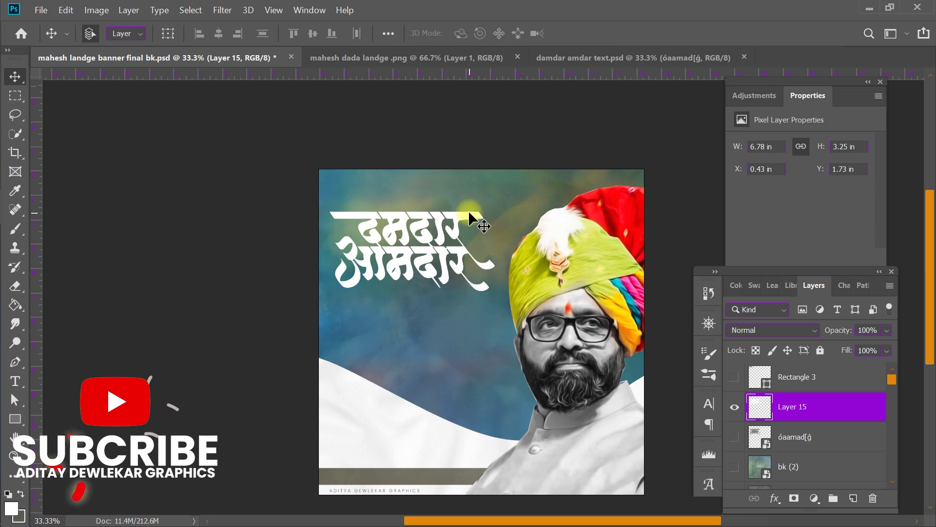
left_click(767, 419)
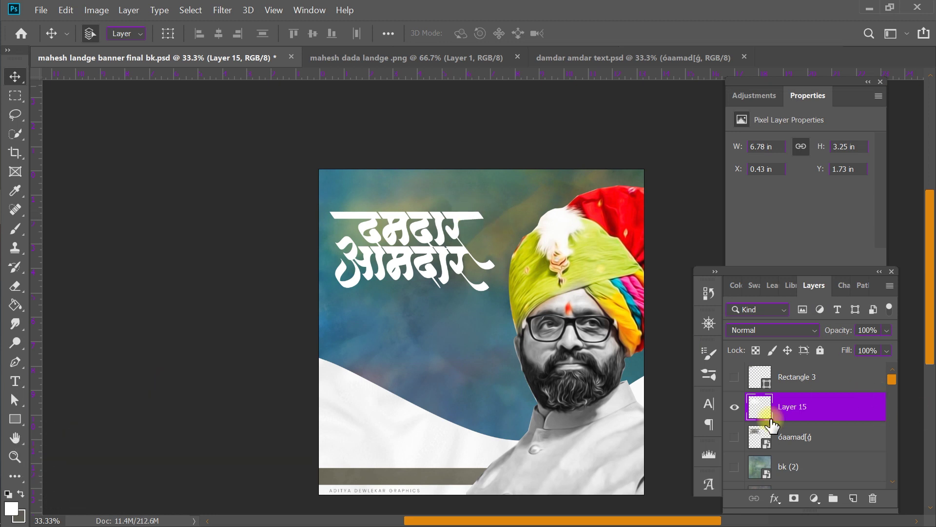
Apply Stroke, Inner Glow and Drop Shadow layer styles to Layer 15.
left_click(850, 409)
double_click(849, 408)
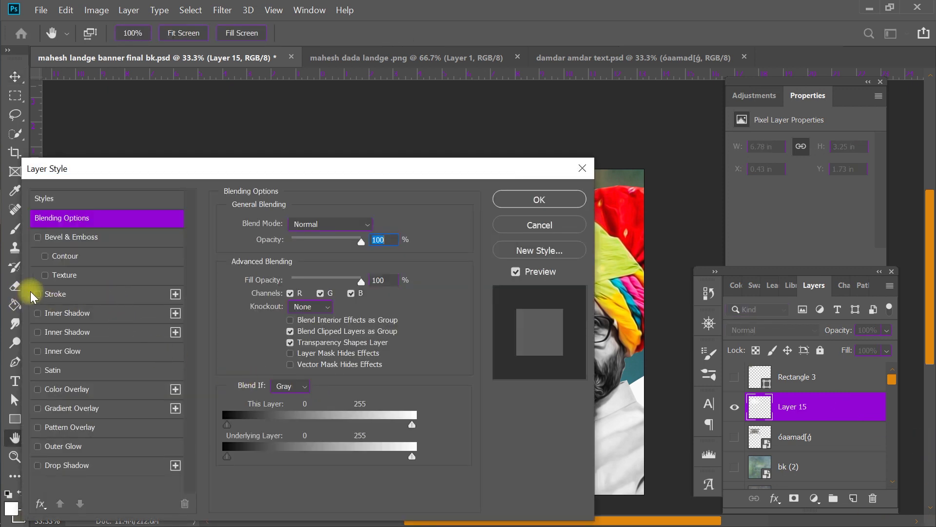
left_click(49, 294)
mouse_move(124, 174)
left_mouse_down()
mouse_move(618, 107)
mouse_move(635, 114)
left_mouse_up()
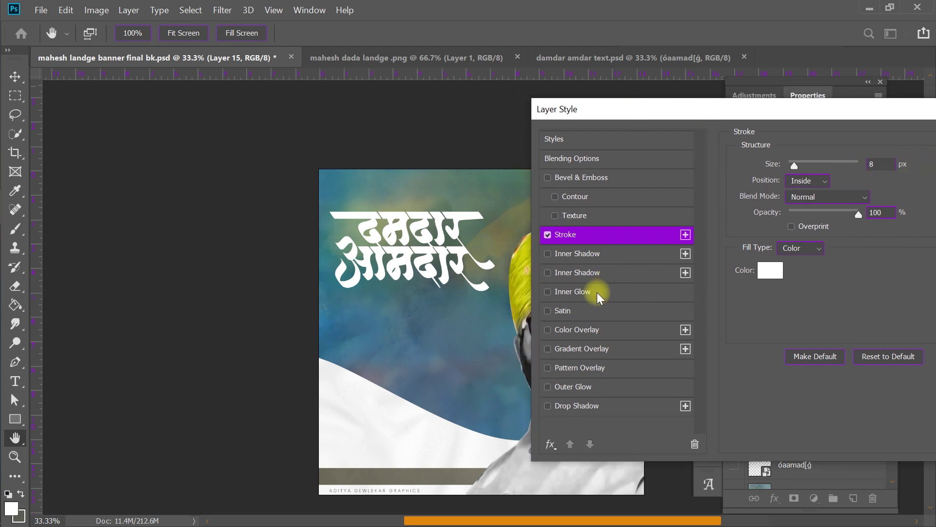
left_click(572, 292)
left_click(568, 410)
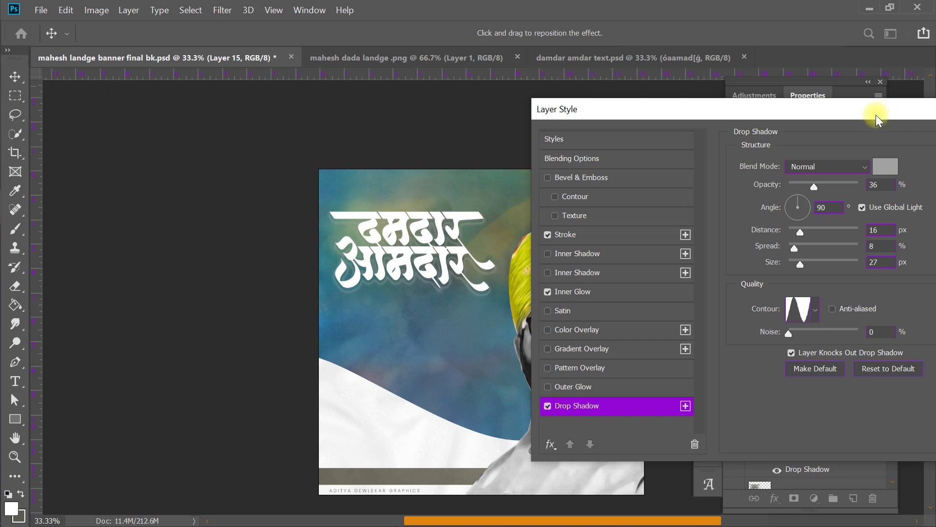
left_click_drag(878, 120, 349, 180)
left_click(502, 198)
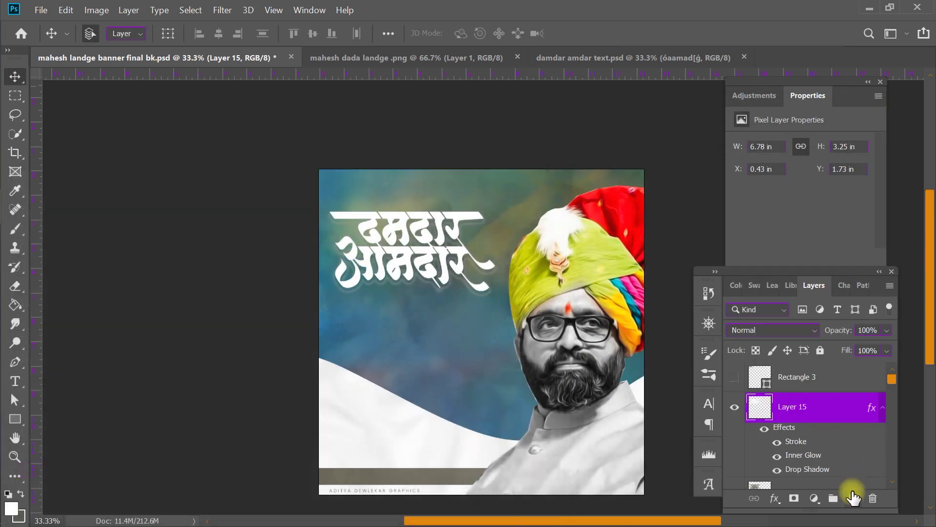
Add Layer 16 clipped to the title and paint bright yellow over it.
left_click(853, 498)
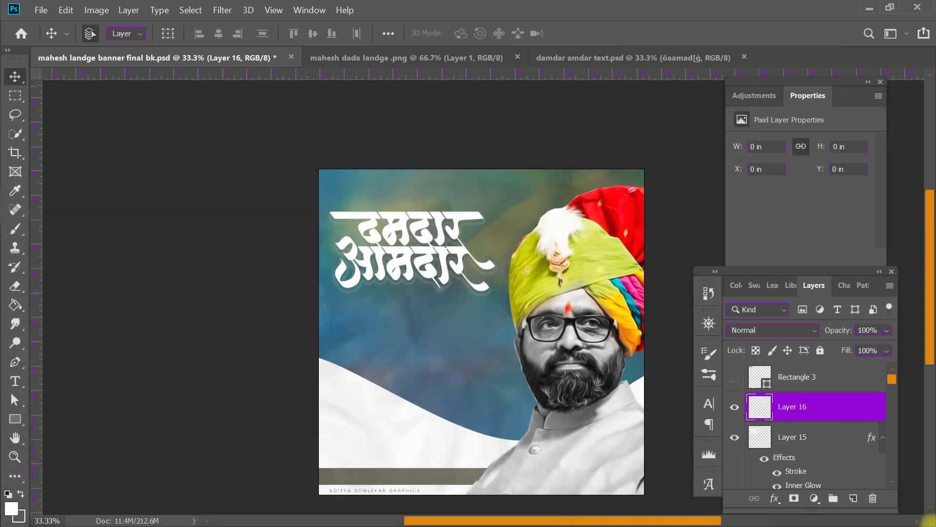
right_click(856, 415)
left_click(780, 291)
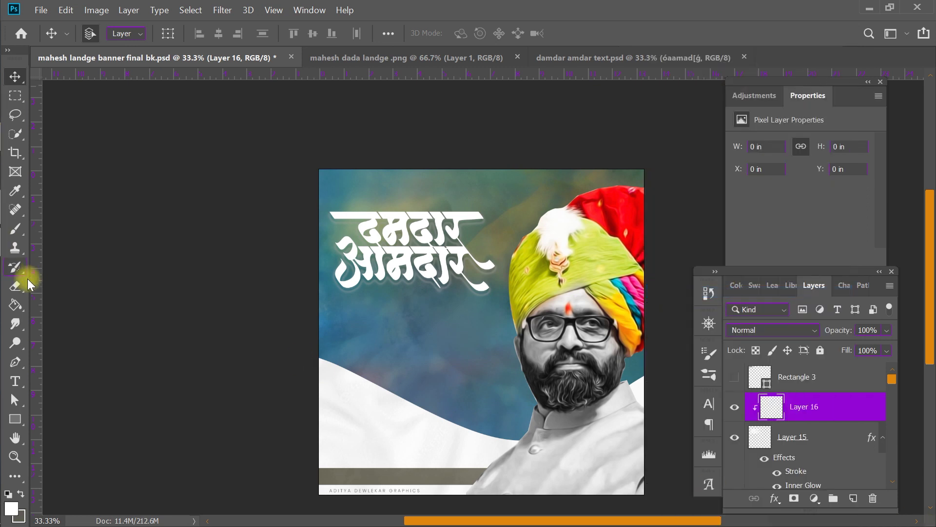
left_click(14, 228)
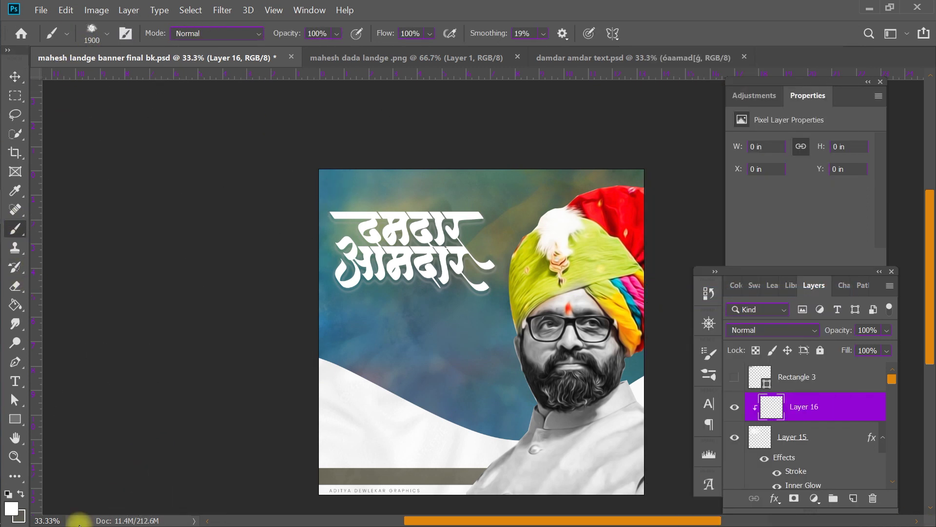
left_click(12, 509)
left_click_drag(696, 324, 660, 288)
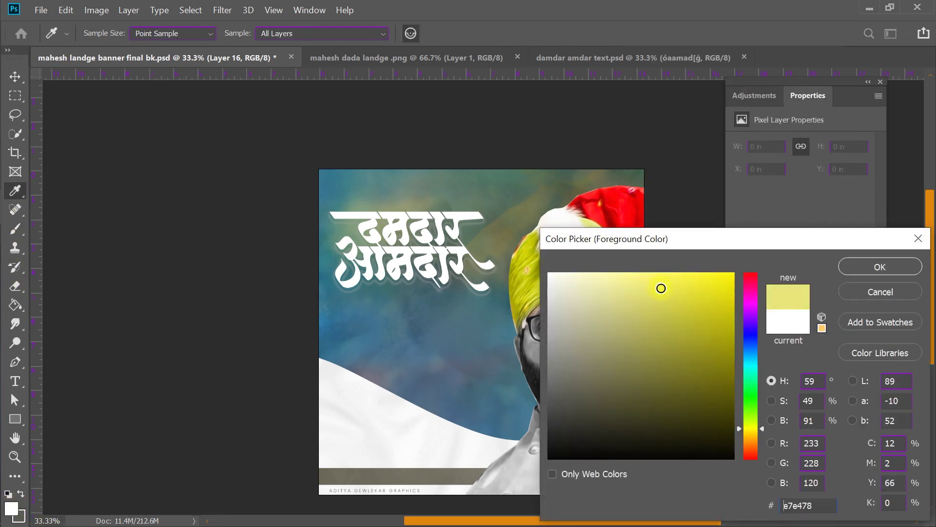
left_click_drag(755, 291, 742, 269)
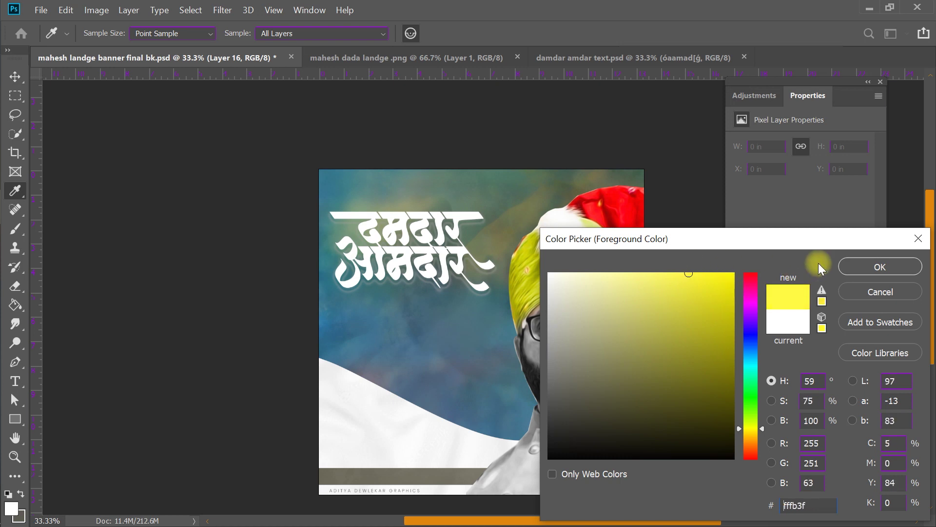
left_click(880, 267)
left_click(412, 234)
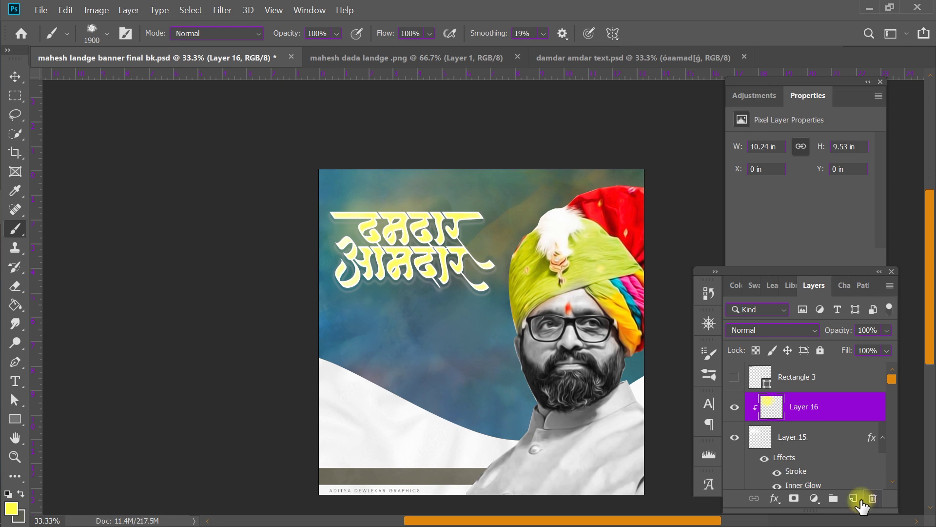
Erase parts of the yellow with a roughly 1000 px eraser and set Layer 16 to 47% opacity.
left_click(15, 286)
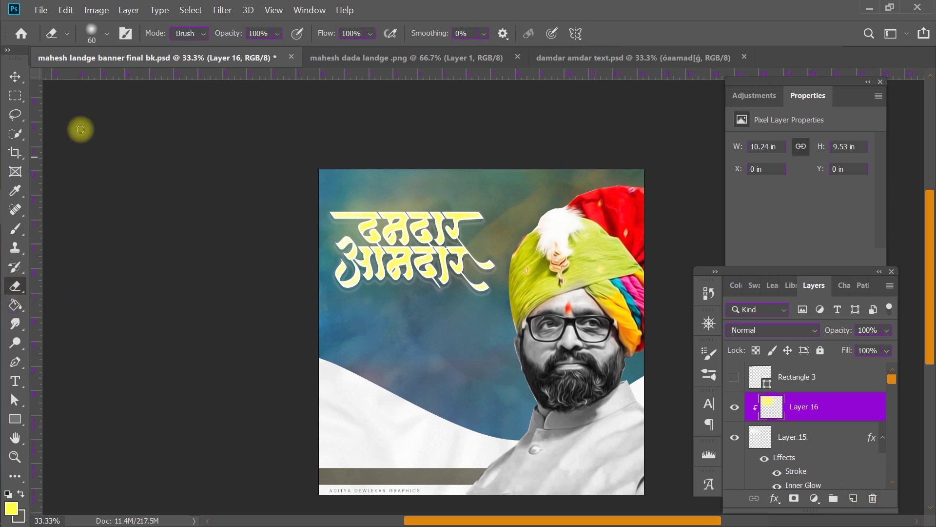
left_click(94, 32)
left_click(30, 142)
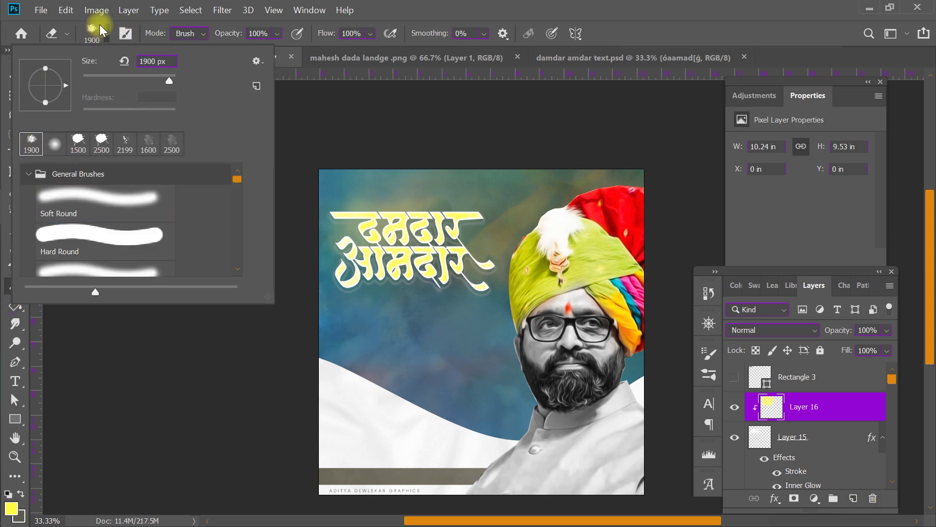
key("[")
key("bracketleft")
key("bracketleft")
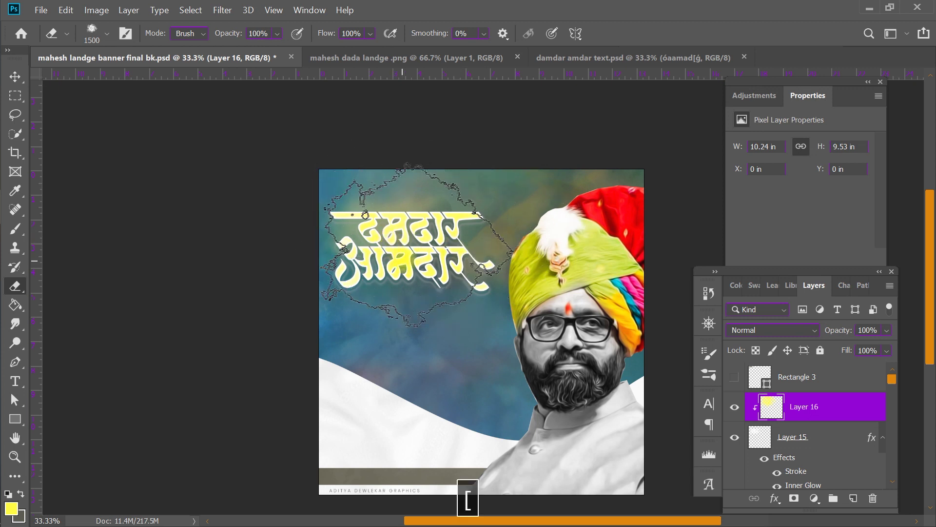
key("bracketleft")
key("bracketleft")
key("bracketleft")
key("bracketleft")
key("bracketleft")
key("bracketleft")
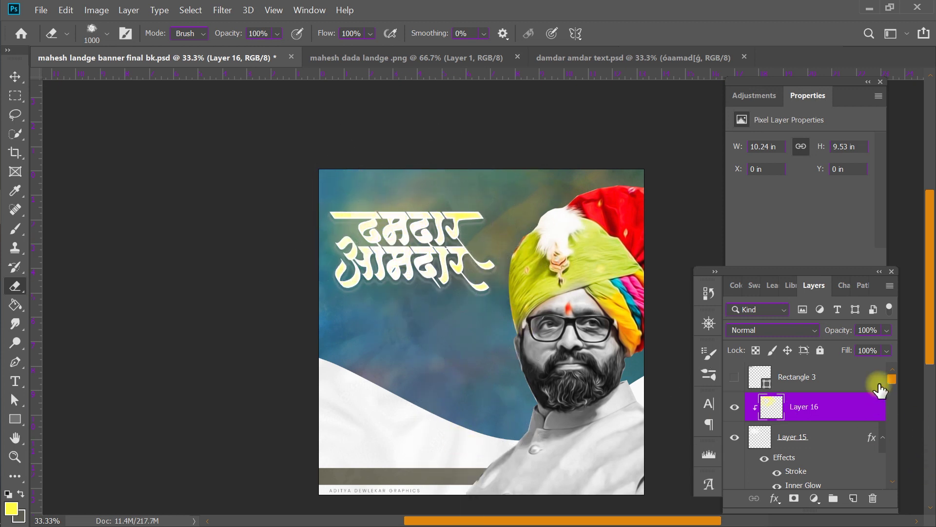
mouse_move(885, 332)
left_mouse_down()
mouse_move(870, 348)
mouse_move(885, 350)
mouse_move(856, 360)
left_mouse_up()
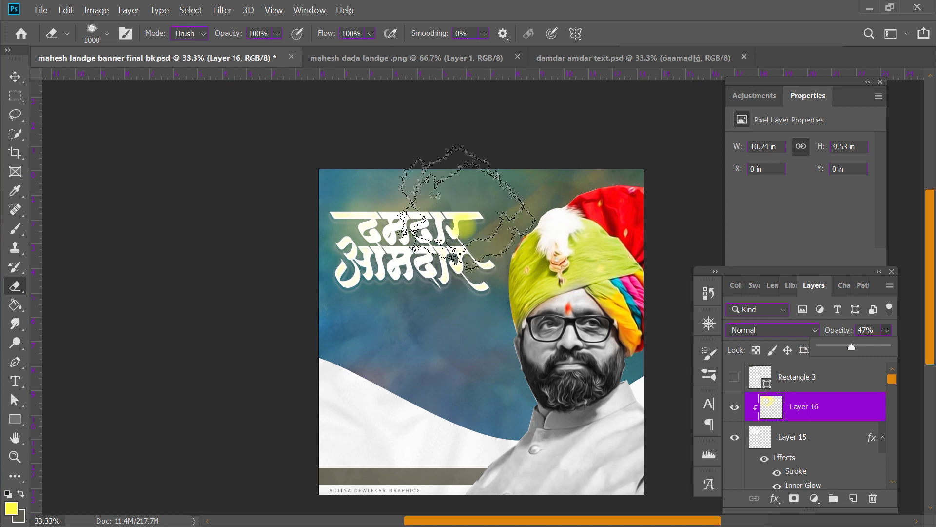
left_click(15, 77)
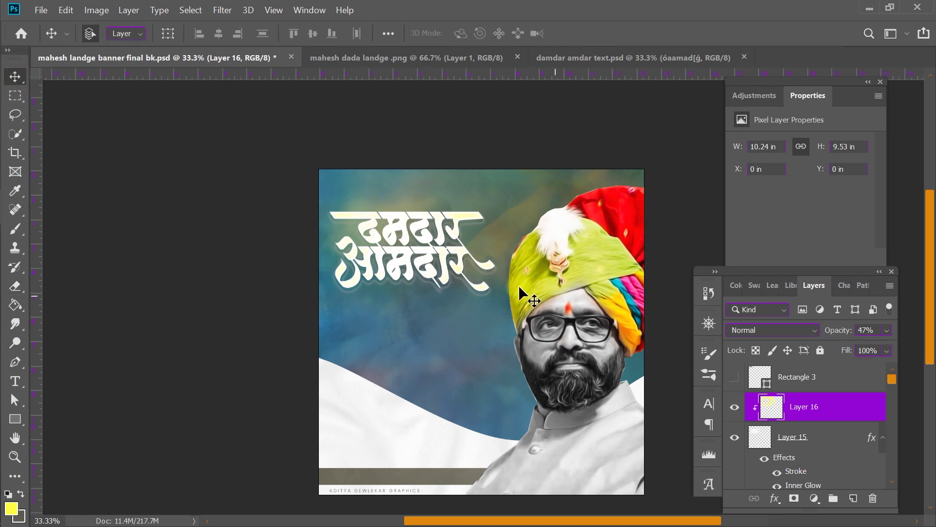
Choose the 1500 px splash brush tip and add Layer 17 below the title layer.
left_click(14, 229)
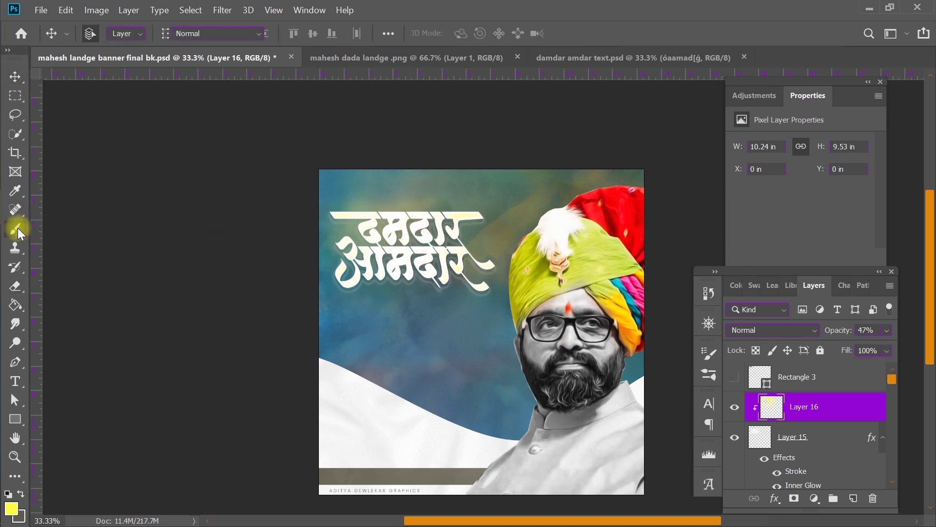
left_click(92, 33)
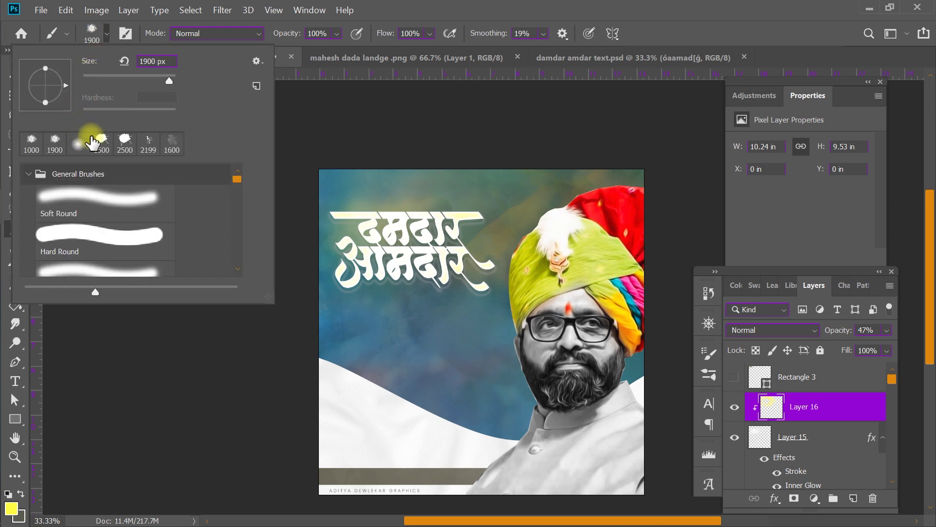
left_click(93, 33)
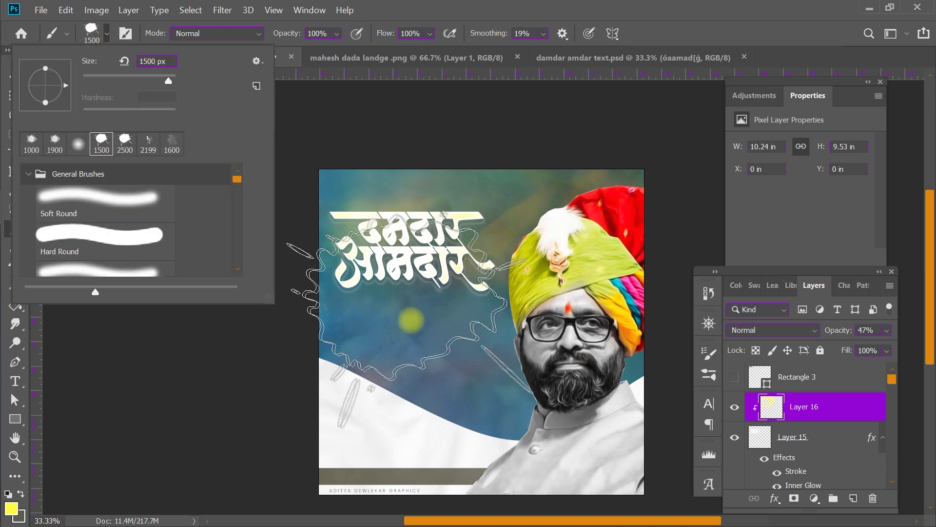
left_click(105, 33)
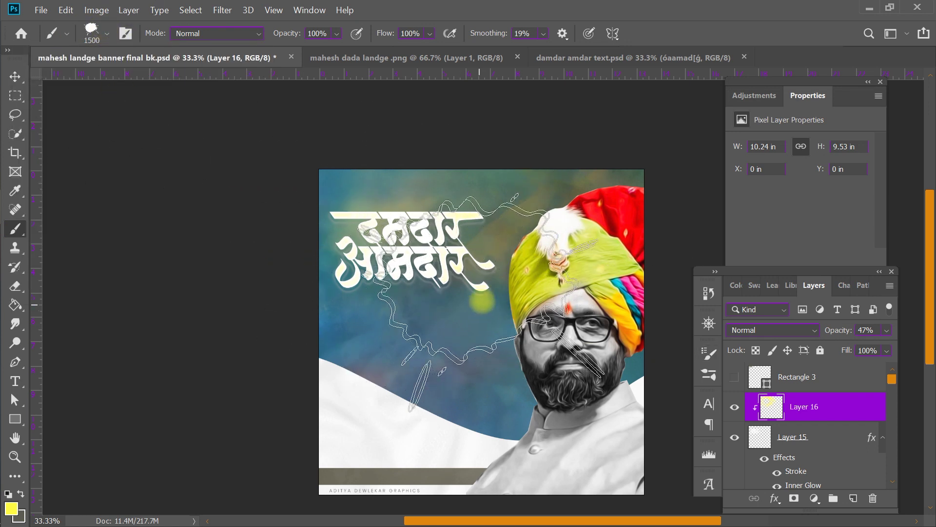
left_click(854, 498)
mouse_move(837, 416)
left_mouse_down()
mouse_move(829, 468)
mouse_move(811, 417)
left_mouse_up()
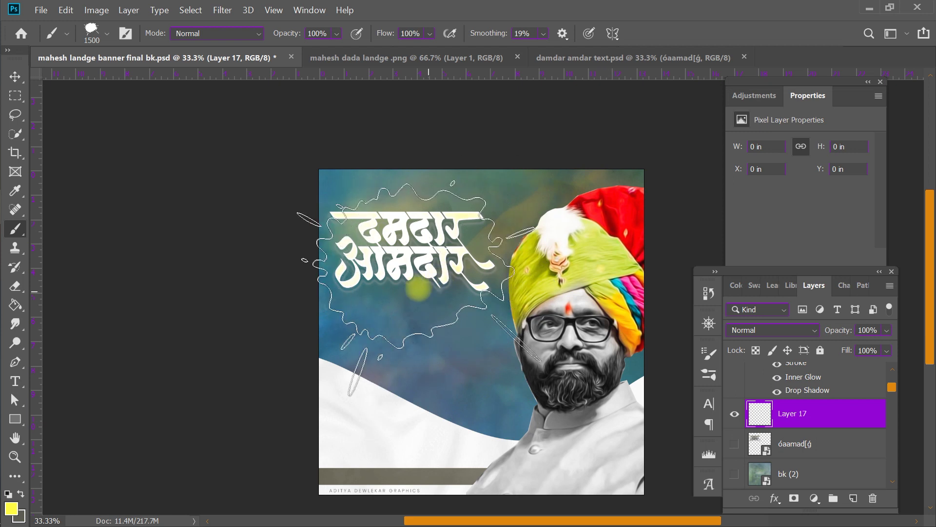
Stamp a darker olive splatter behind the title and set Layer 17 to Overlay blending.
left_click(493, 233, "alt")
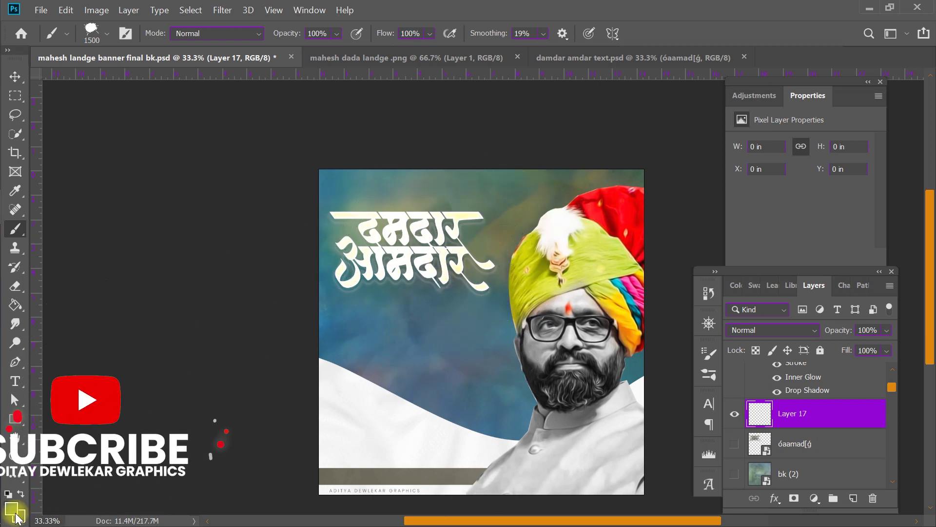
key("i")
left_click(11, 509)
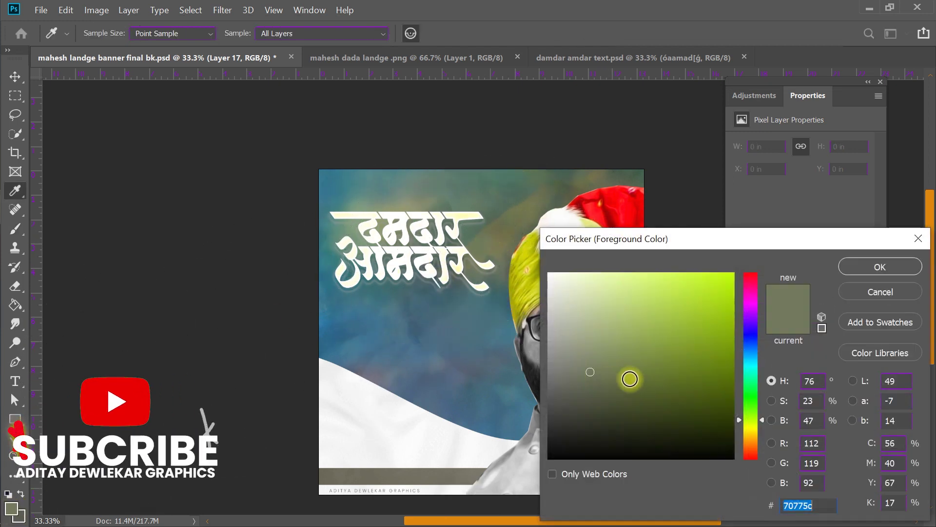
left_click(599, 381)
left_click(895, 276)
key("b")
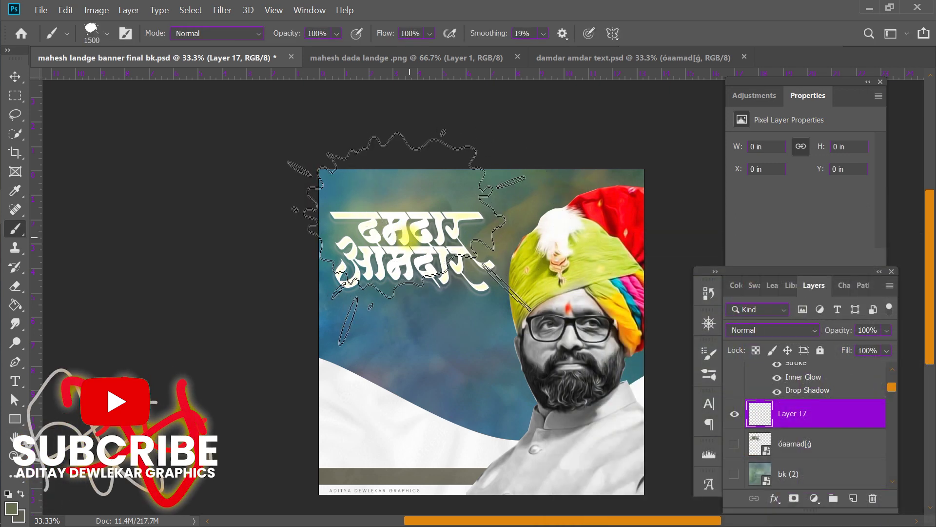
left_click(414, 268)
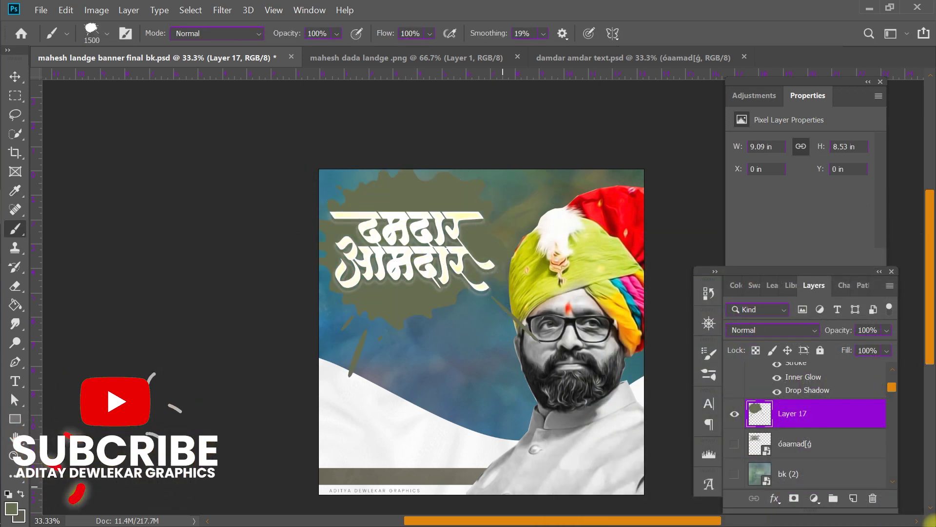
left_click(780, 330)
left_click(751, 333)
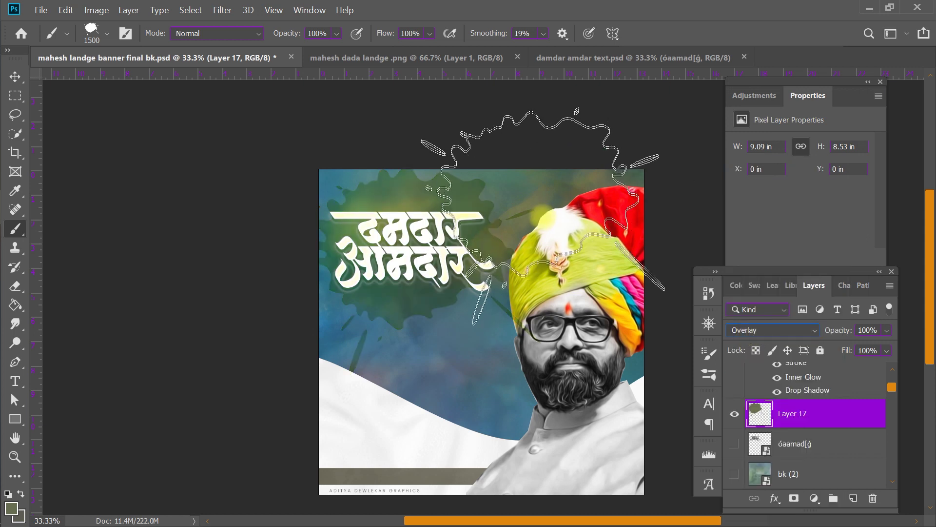
Erase the splatter's lower parts with a large eraser preset and fade Layer 17 to 72% opacity.
left_click(19, 285)
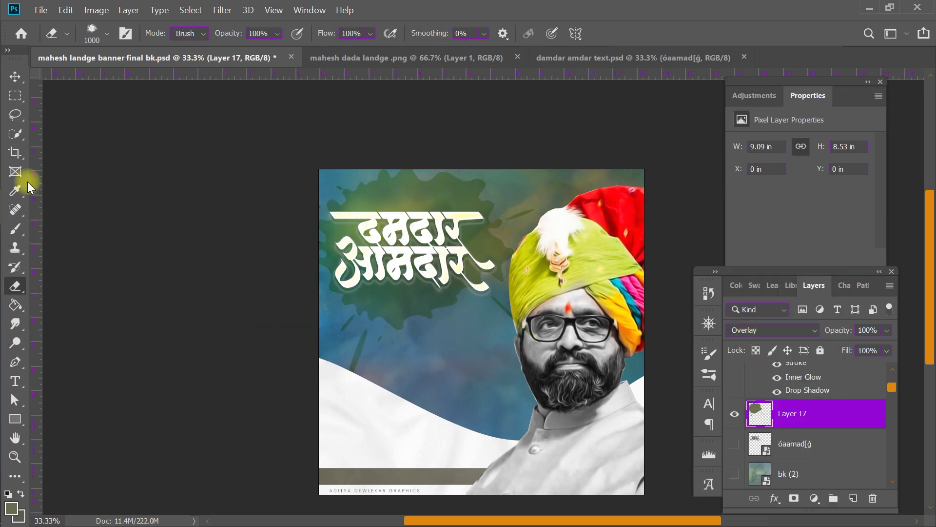
left_click(90, 36)
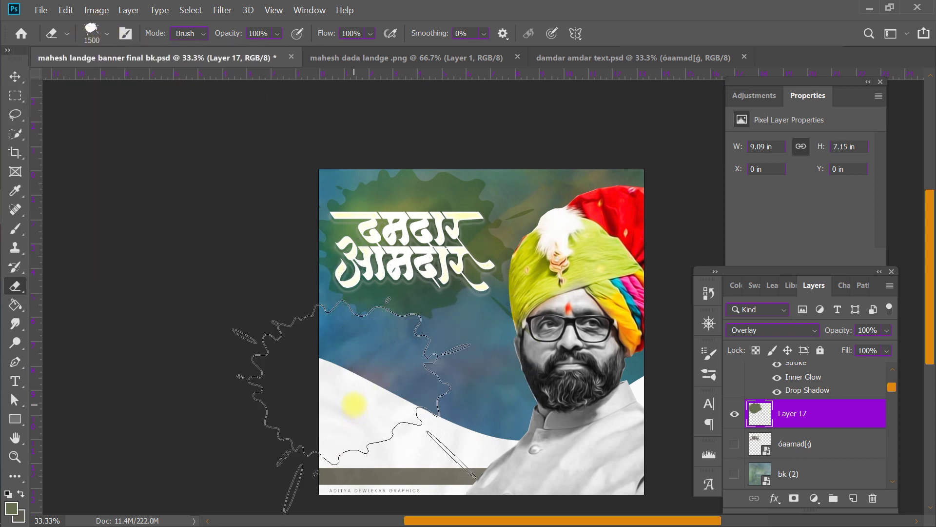
left_click(554, 350)
left_click(633, 230)
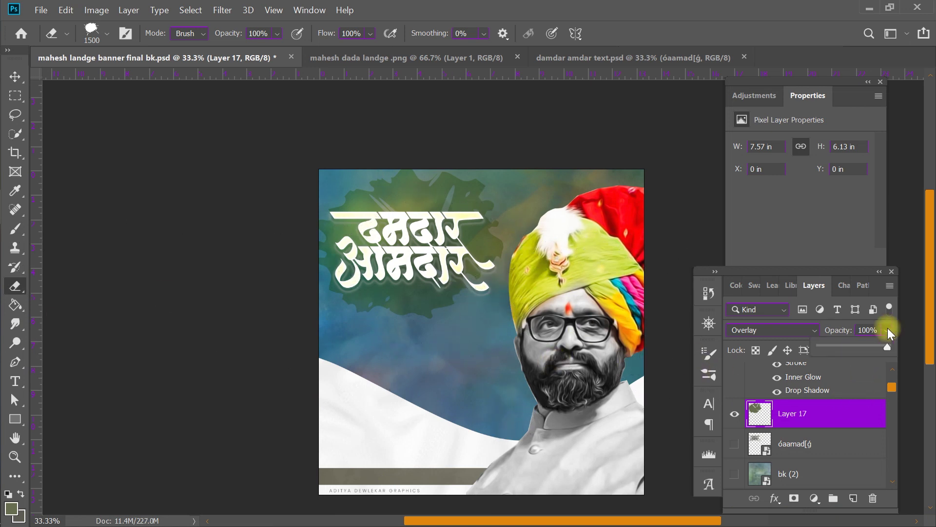
left_click(859, 347)
left_click(19, 83)
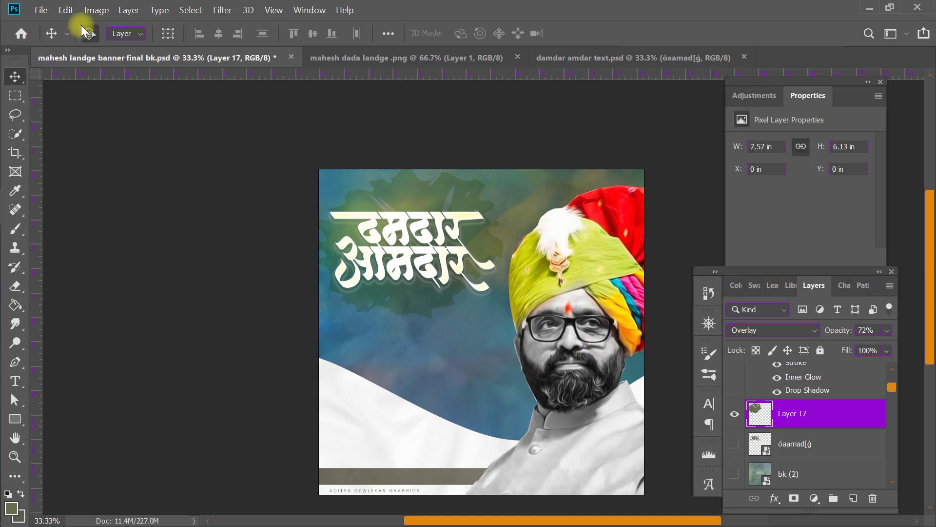
left_click(44, 11)
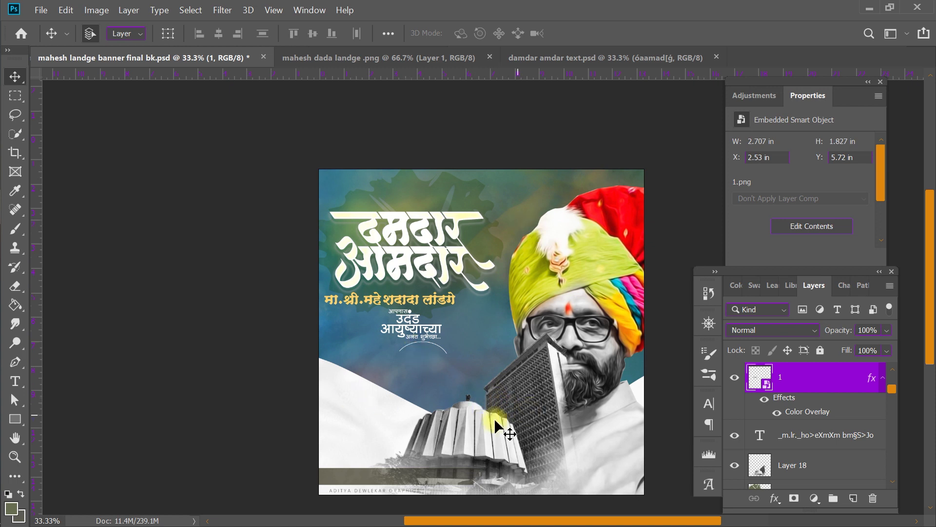
Move the building photo up and left and widen it slightly.
mouse_move(479, 431)
left_mouse_down()
mouse_move(466, 408)
mouse_move(443, 410)
left_mouse_up()
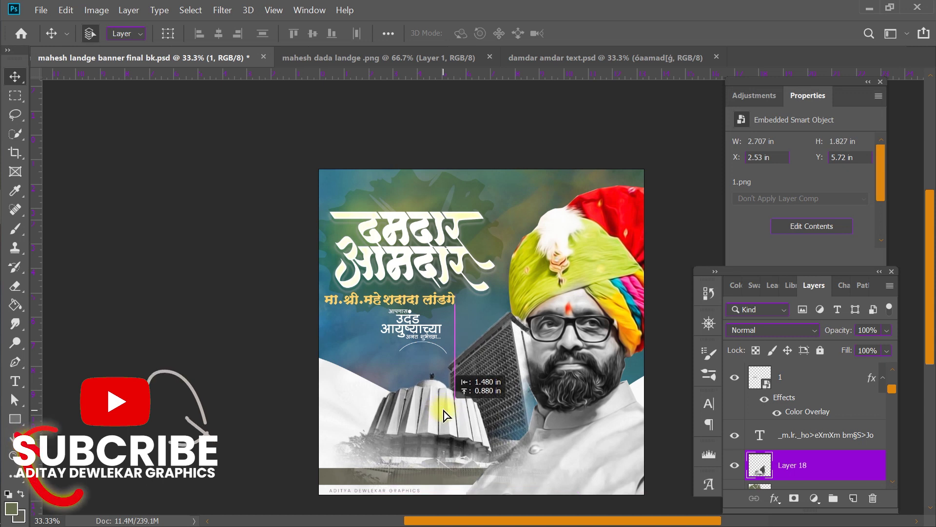
key("ctrl+t")
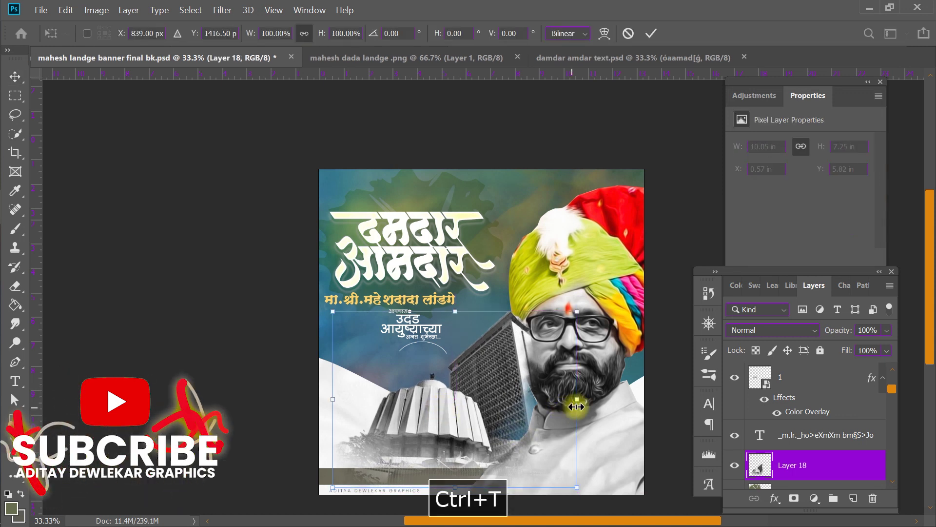
left_click_drag(577, 403, 591, 404)
key("Return")
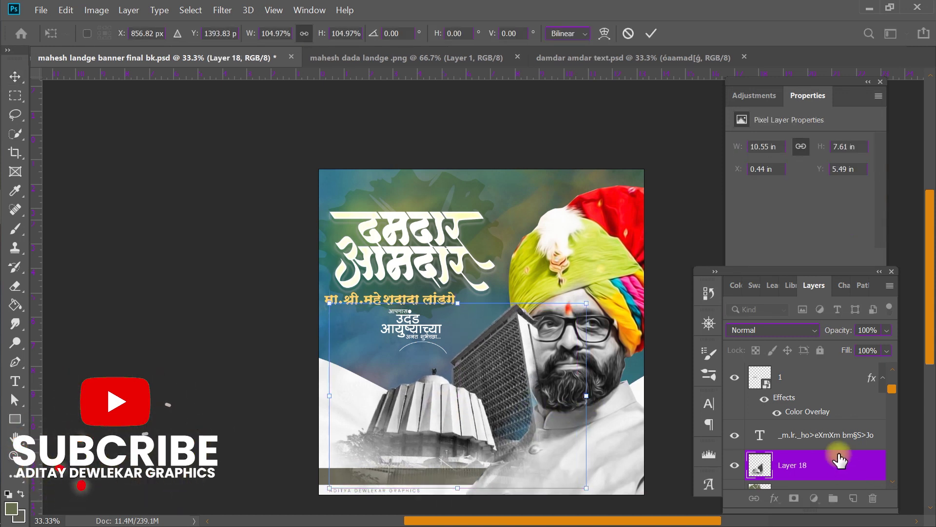
Reorder Layer 18 above Layer 4 and shift the building photo slightly right.
scroll(835, 459, "down", 1)
mouse_move(855, 522)
left_mouse_down()
mouse_move(824, 478)
mouse_move(843, 523)
left_mouse_up()
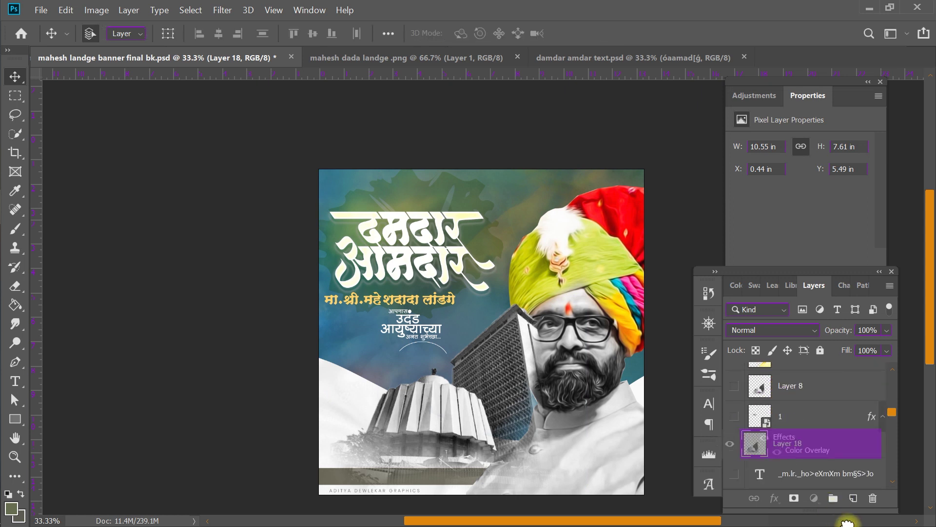
left_click_drag(821, 477, 824, 399)
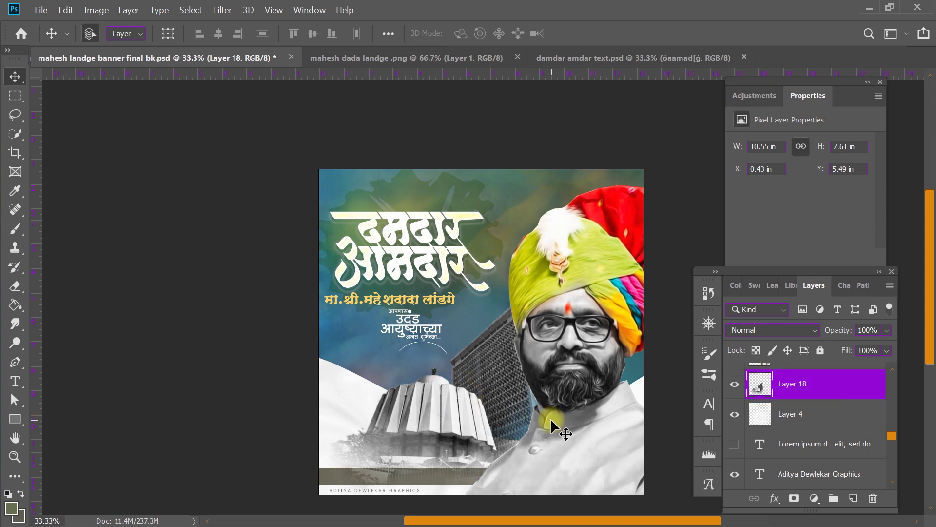
key("ctrl+t")
mouse_move(397, 392)
left_mouse_down()
mouse_move(444, 393)
mouse_move(426, 391)
left_mouse_up()
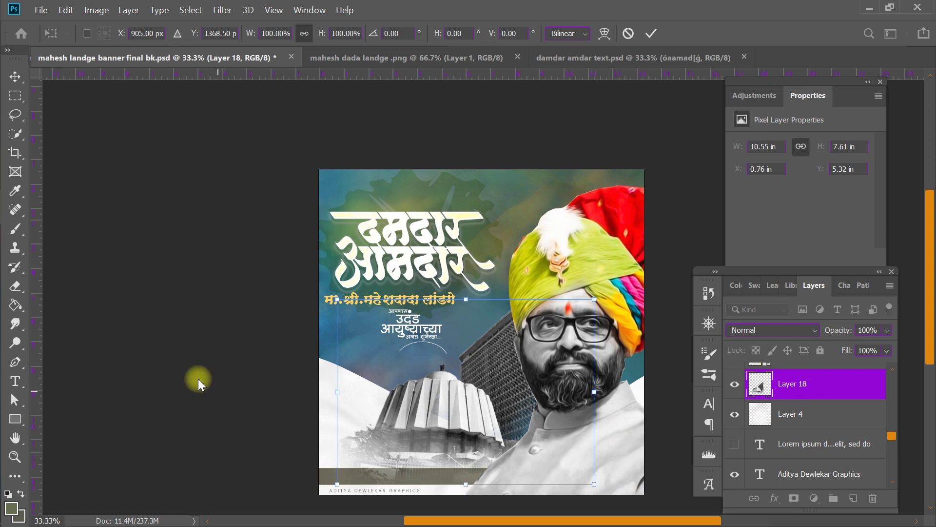
left_click(198, 378)
left_click(323, 482)
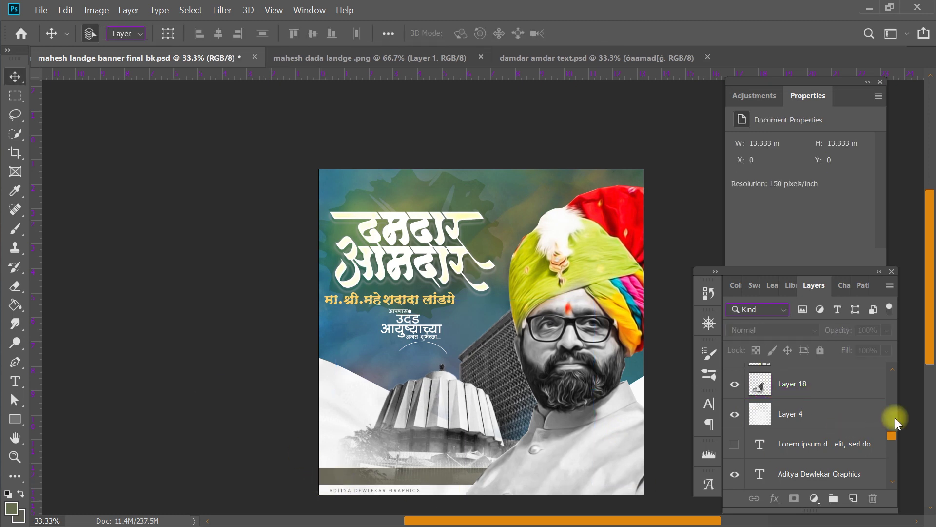
Raise Rectangle 2 in the layer stack and nudge the birthday wishes and yellow name text into place.
left_click_drag(894, 438, 905, 469)
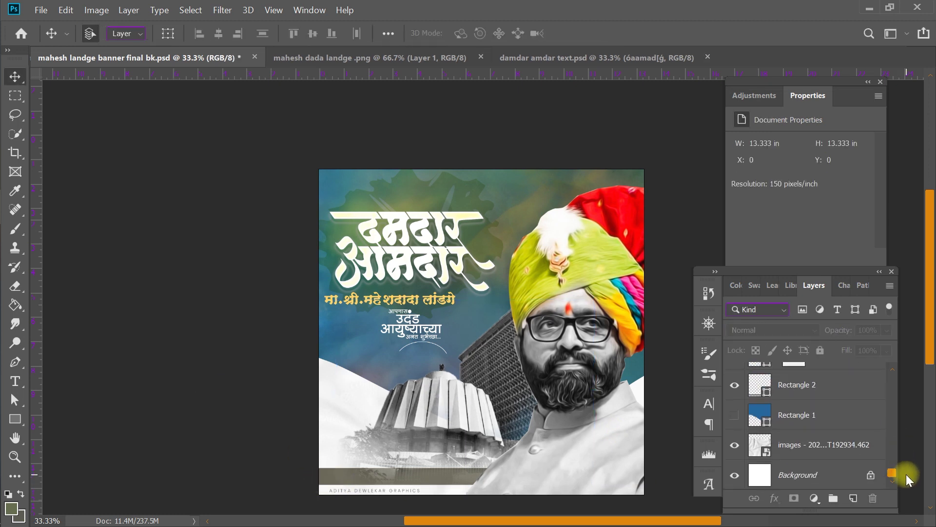
mouse_move(800, 442)
left_mouse_down()
mouse_move(808, 309)
mouse_move(819, 405)
left_mouse_up()
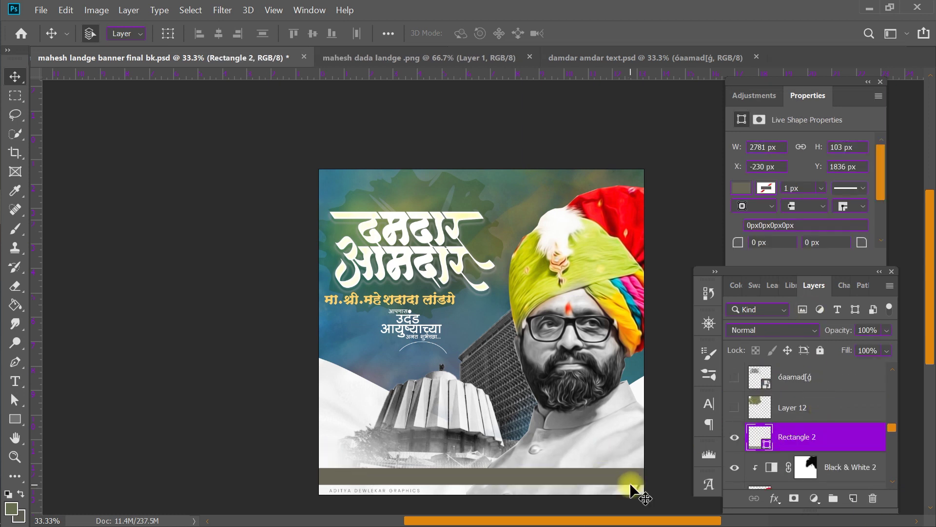
mouse_move(412, 318)
left_mouse_down()
mouse_move(414, 327)
mouse_move(439, 311)
mouse_move(410, 316)
left_mouse_up()
left_click(411, 325)
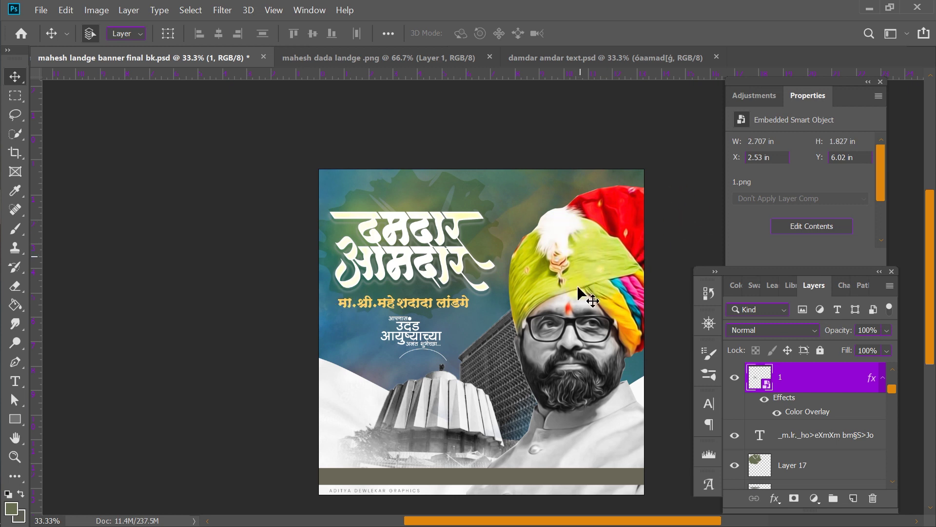
Hide the Black & White 2 adjustment and select portrait Layer 14.
left_click(563, 288)
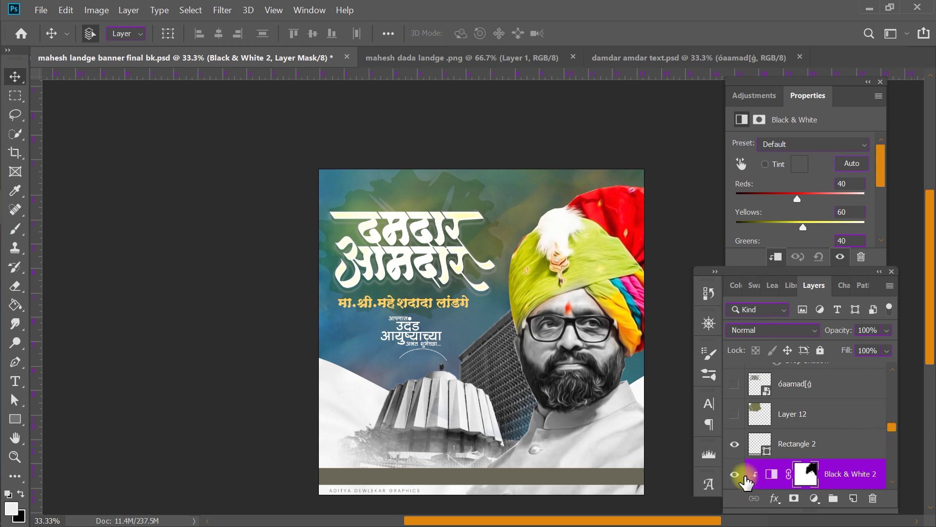
left_click(734, 474)
scroll(895, 439, "down", 5)
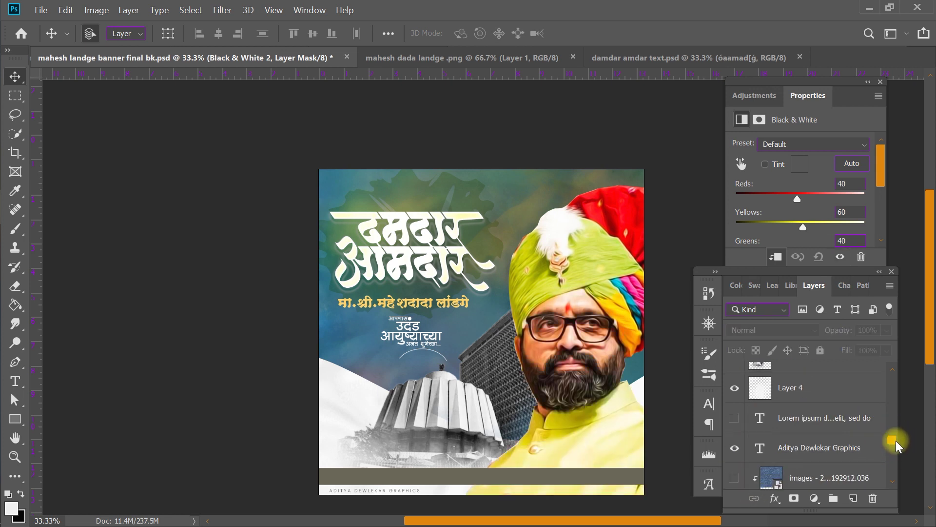
scroll(868, 435, "up", 3)
left_click(868, 429)
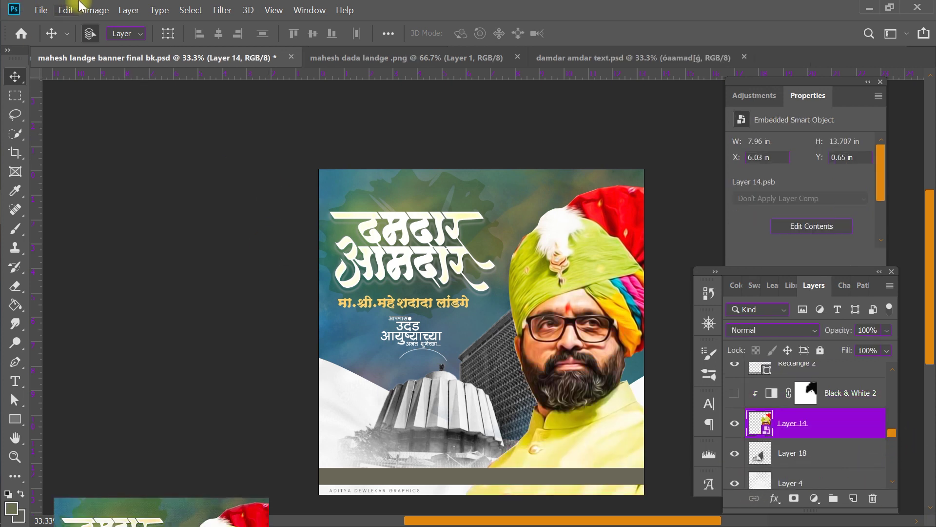
Open Image > Adjustments > Black & White, cancel it, and bring up the new adjustment layer list.
left_click(96, 10)
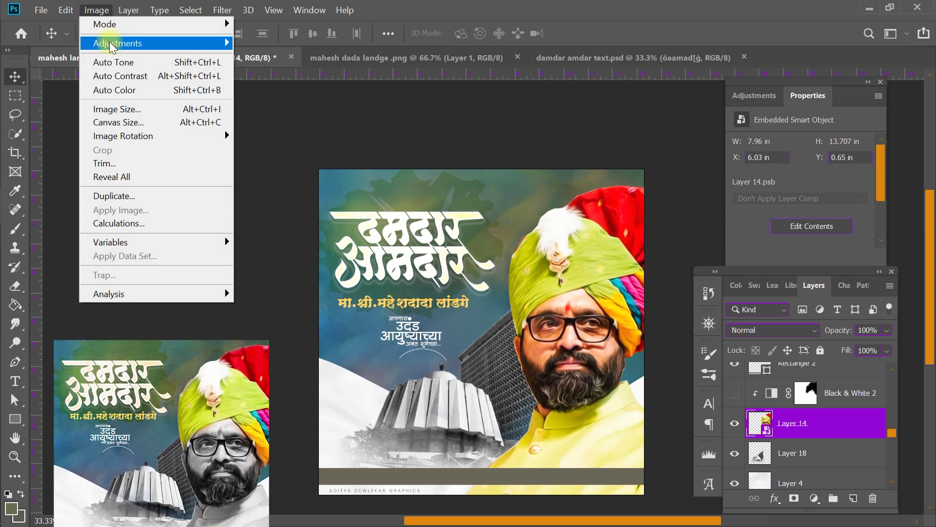
left_click(313, 150)
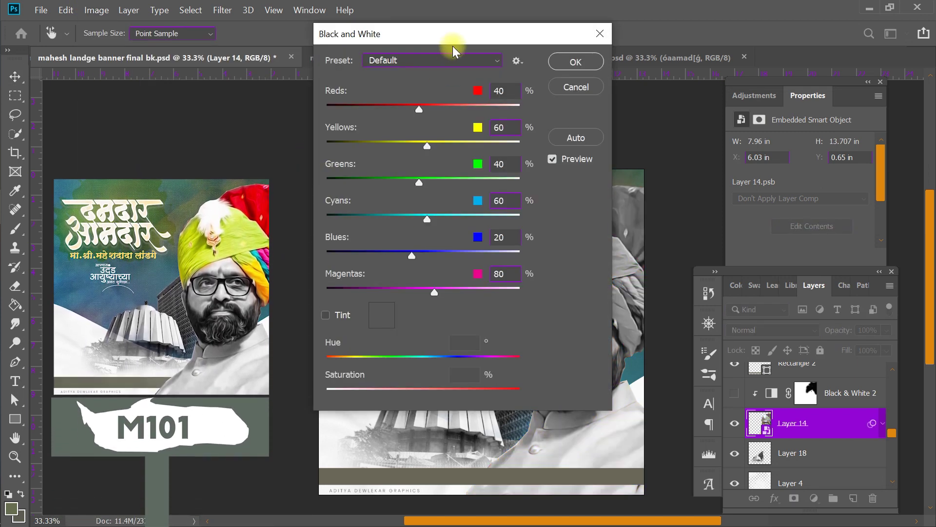
left_click_drag(449, 41, 151, 105)
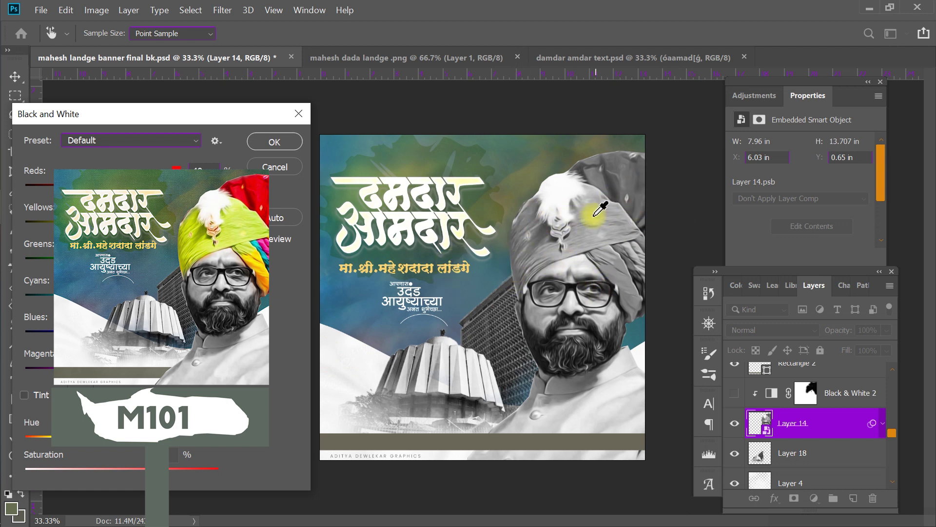
left_click(274, 166)
left_click(814, 498)
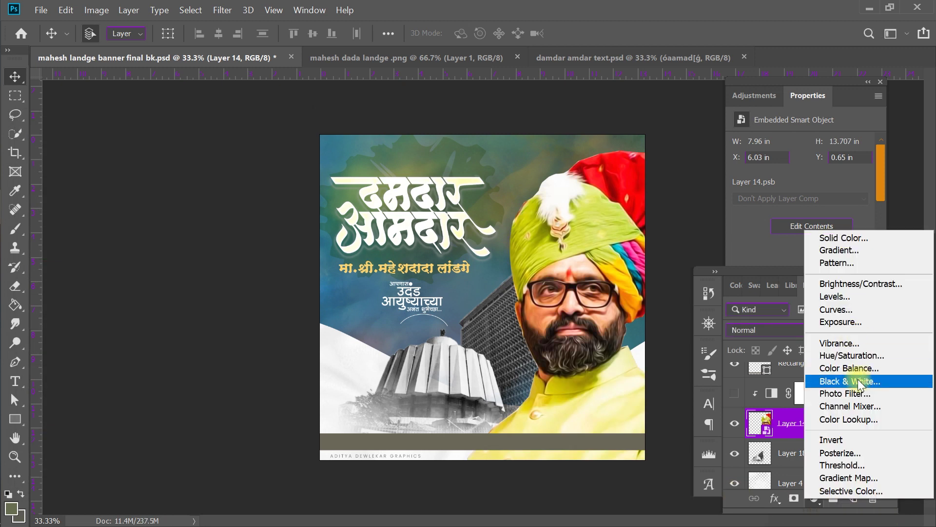
Add a Black & White 3 adjustment, show Black & White 2, and hide Black & White 3.
left_click(880, 385)
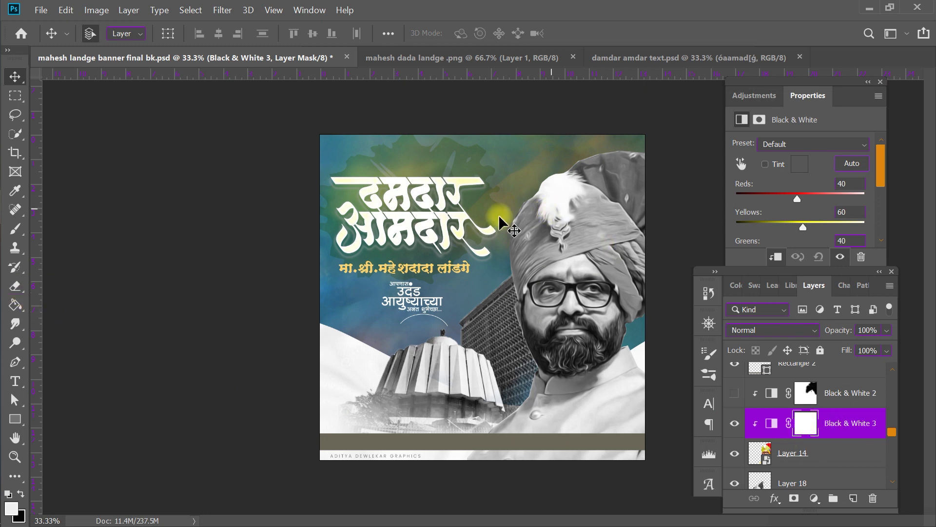
left_click(735, 393)
left_click(734, 423)
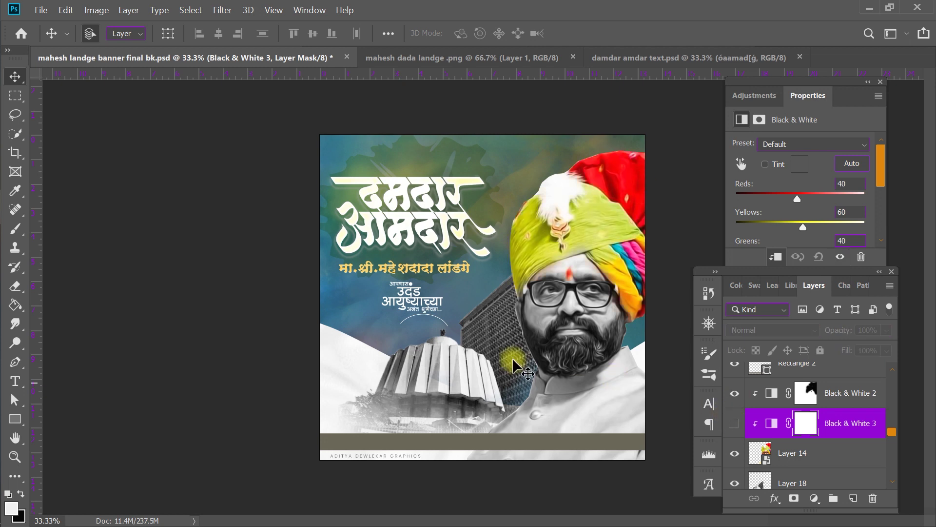